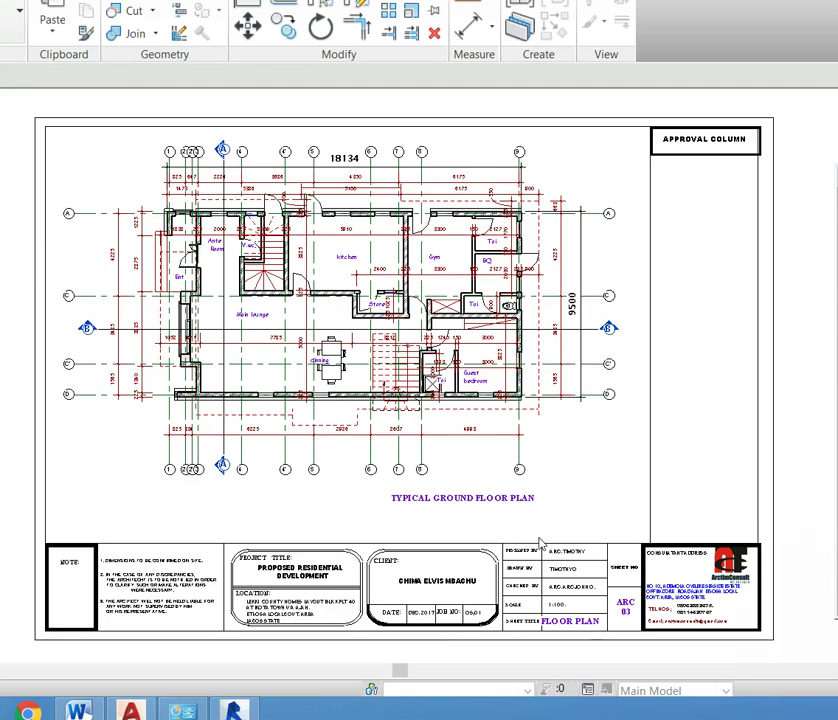
click(298, 355)
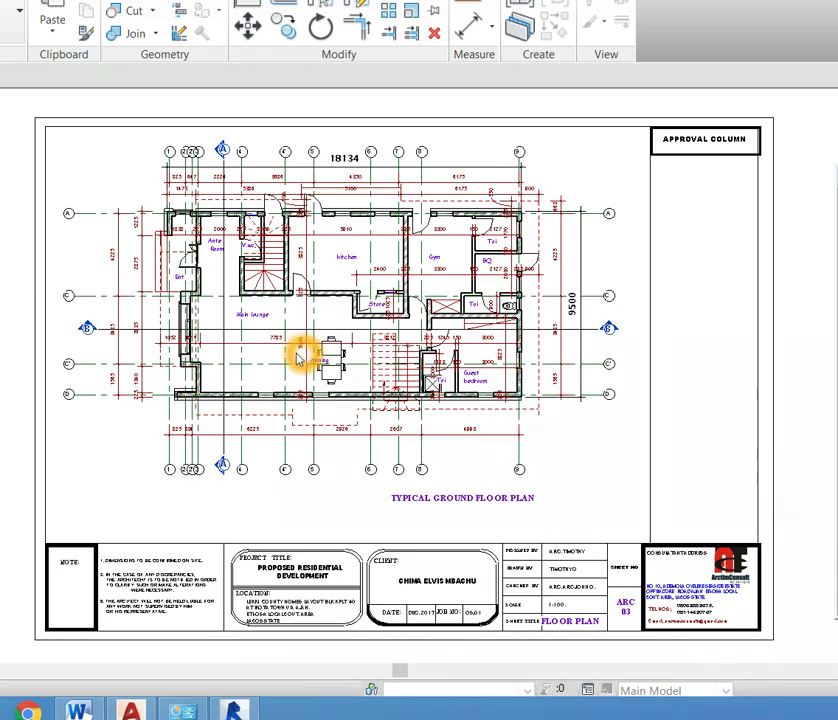
click(268, 348)
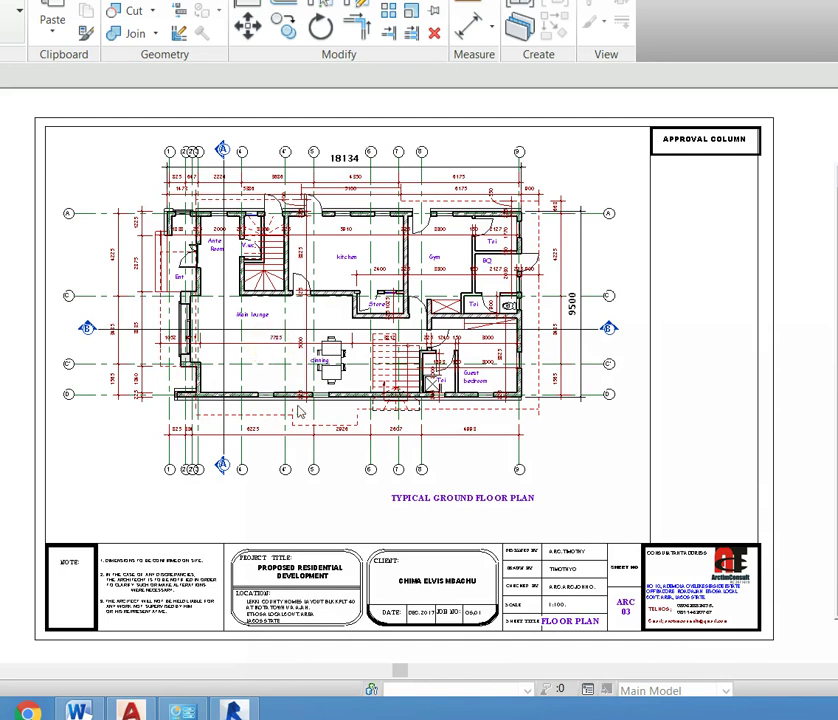
click(591, 397)
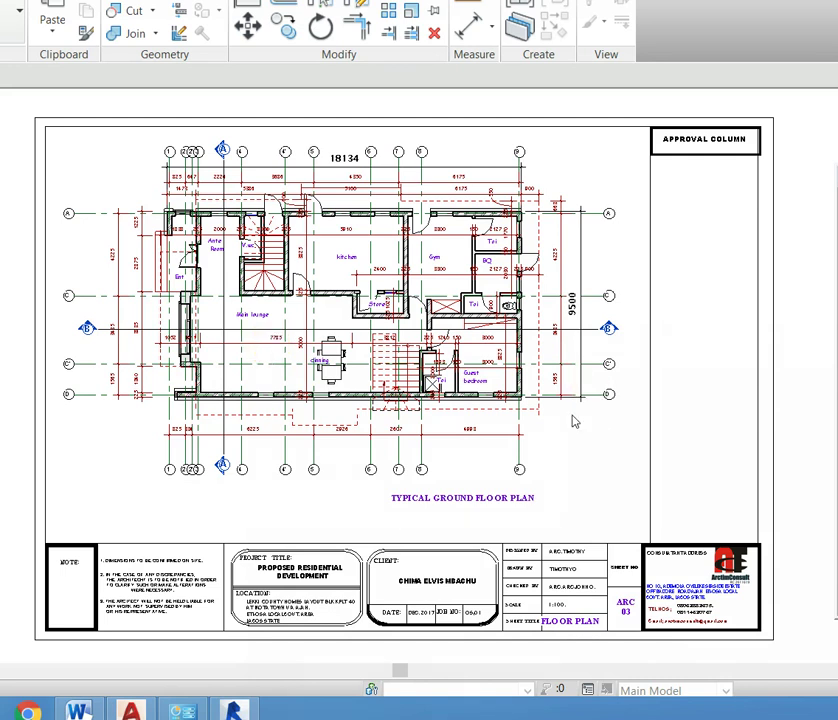
click(509, 485)
click(565, 438)
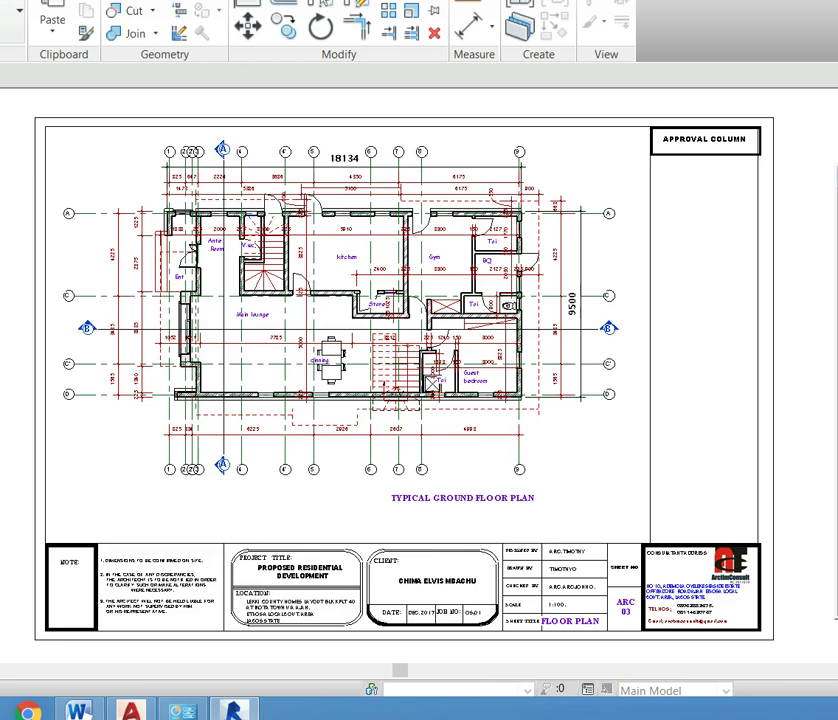
Step: Examine the project title, client, location, date and consultant details on the architectural drawing cover sheet
middle_drag(519, 273, 520, 452)
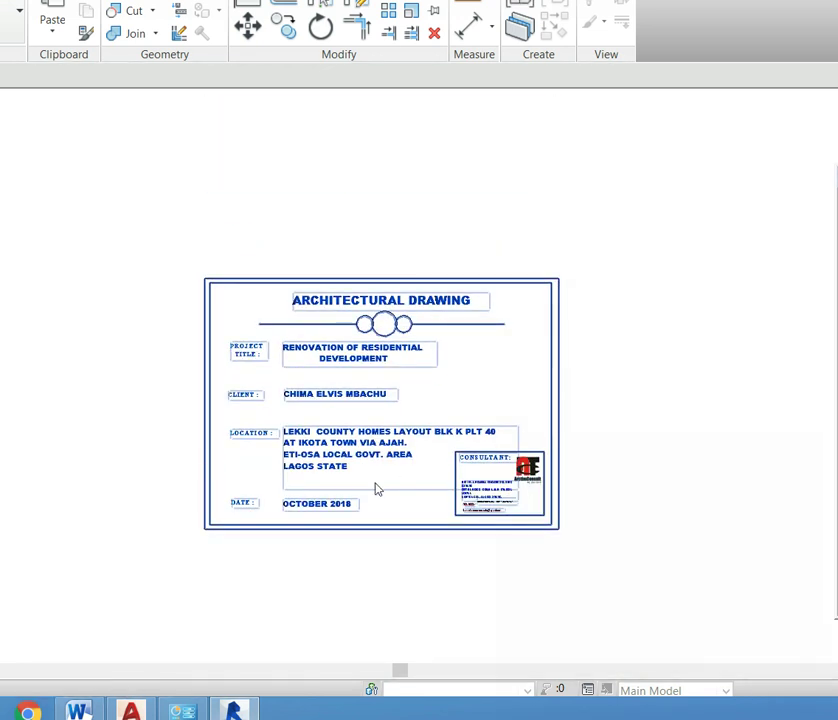
click(372, 481)
scroll(372, 487, up, 3)
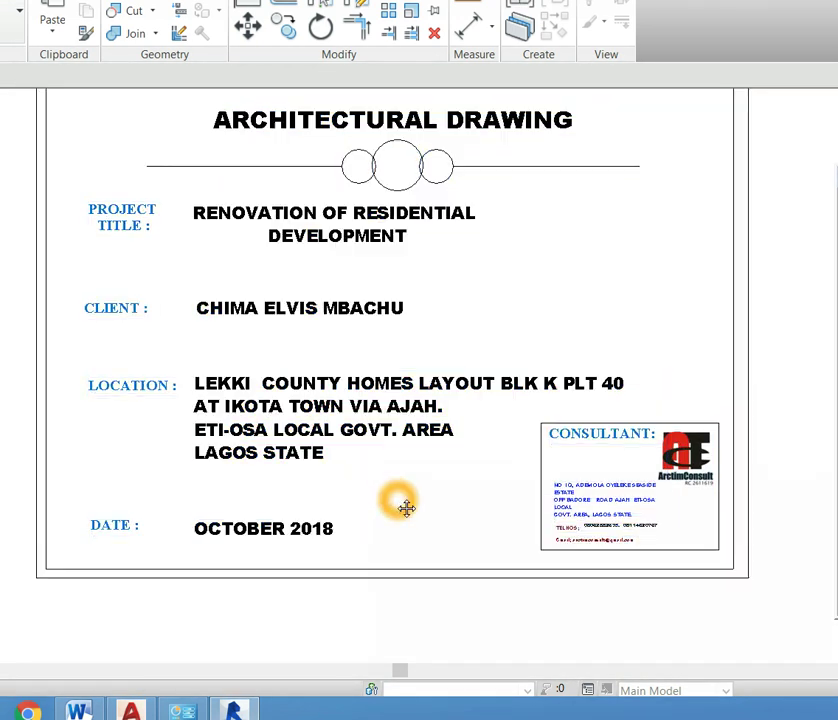
middle_drag(400, 501, 386, 531)
click(439, 507)
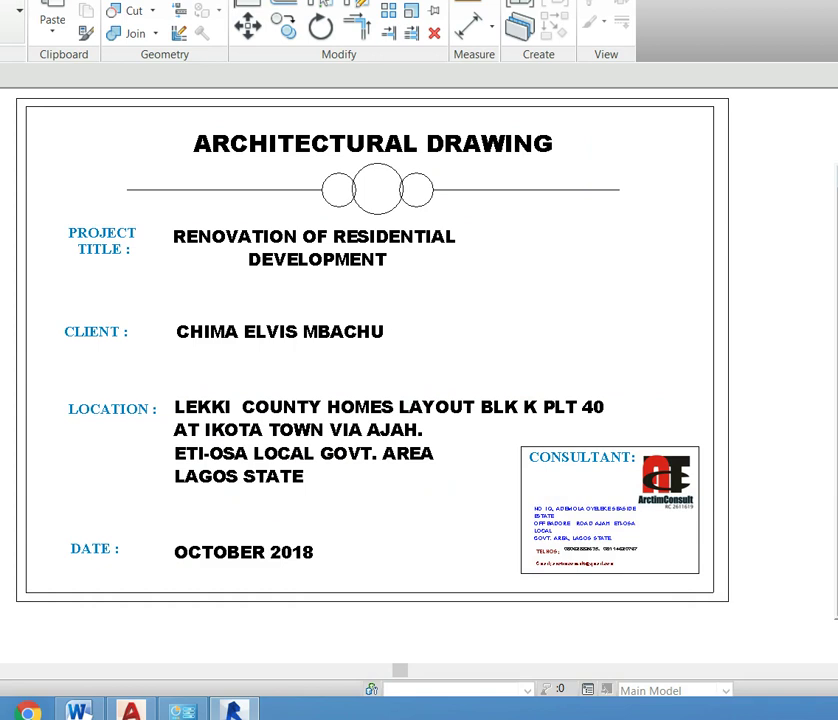
Step: Switch to the First Floor Plan sheet and examine its room layout, grids, dimensions and title block
key(ctrl+Tab)
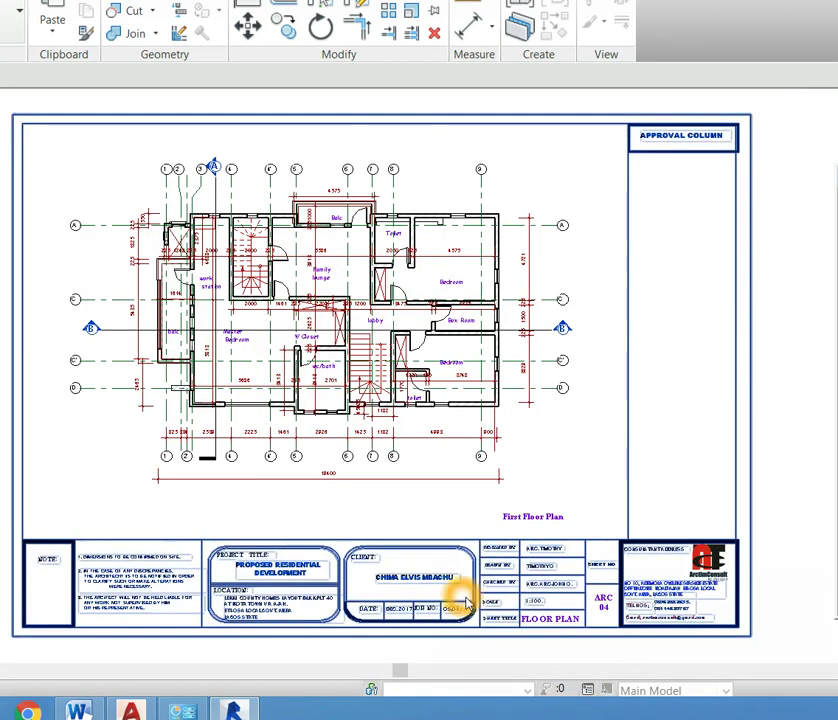
scroll(455, 595, up, 1)
middle_drag(539, 521, 580, 565)
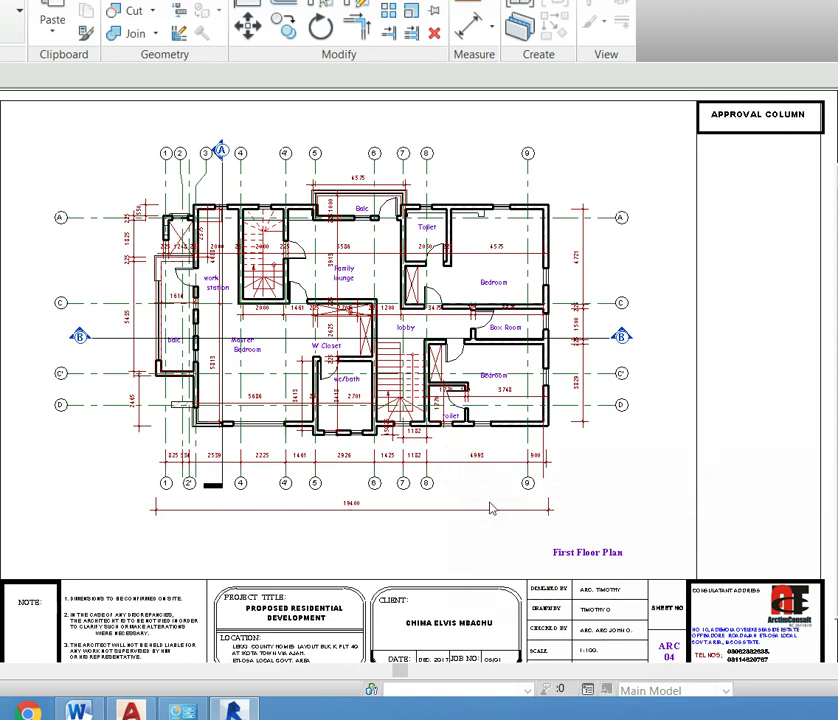
middle_drag(528, 524, 518, 480)
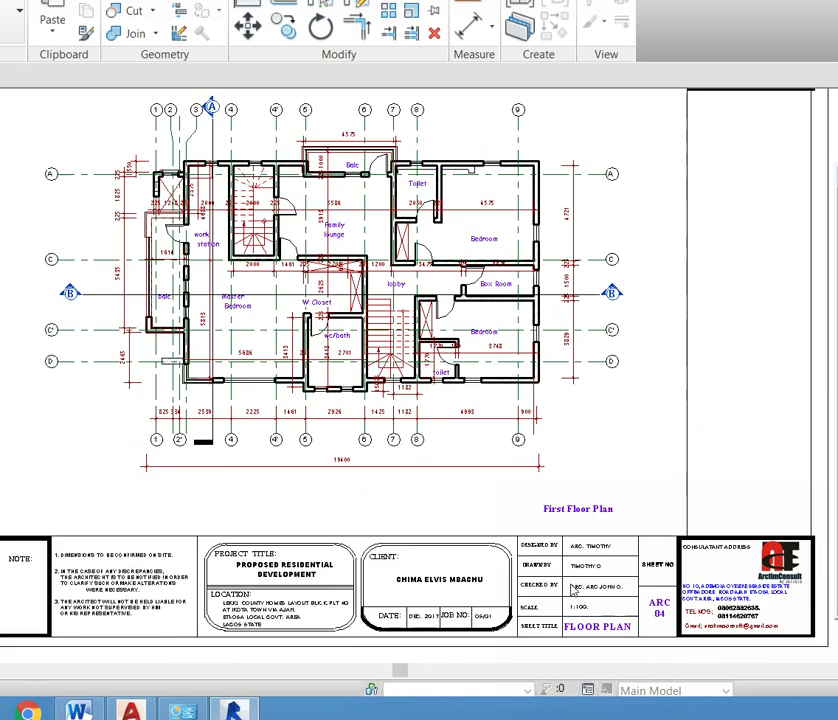
click(737, 460)
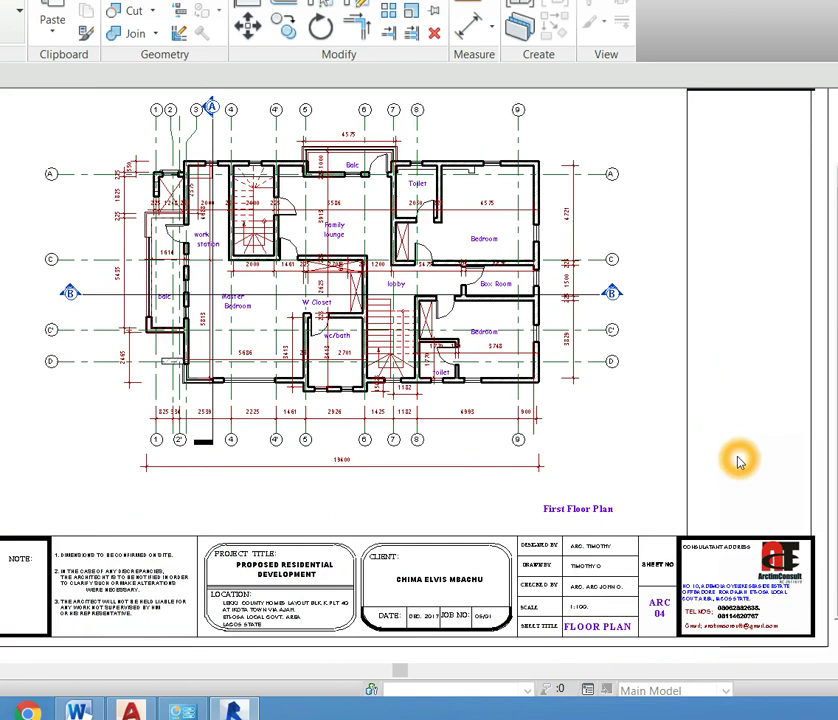
click(634, 307)
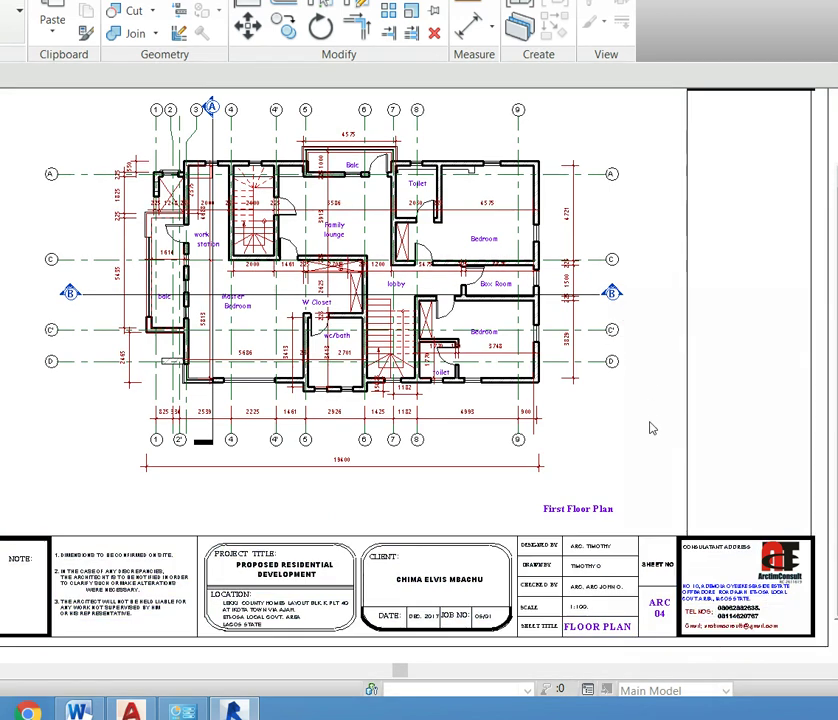
click(588, 428)
middle_drag(607, 453, 572, 407)
middle_drag(514, 476, 545, 492)
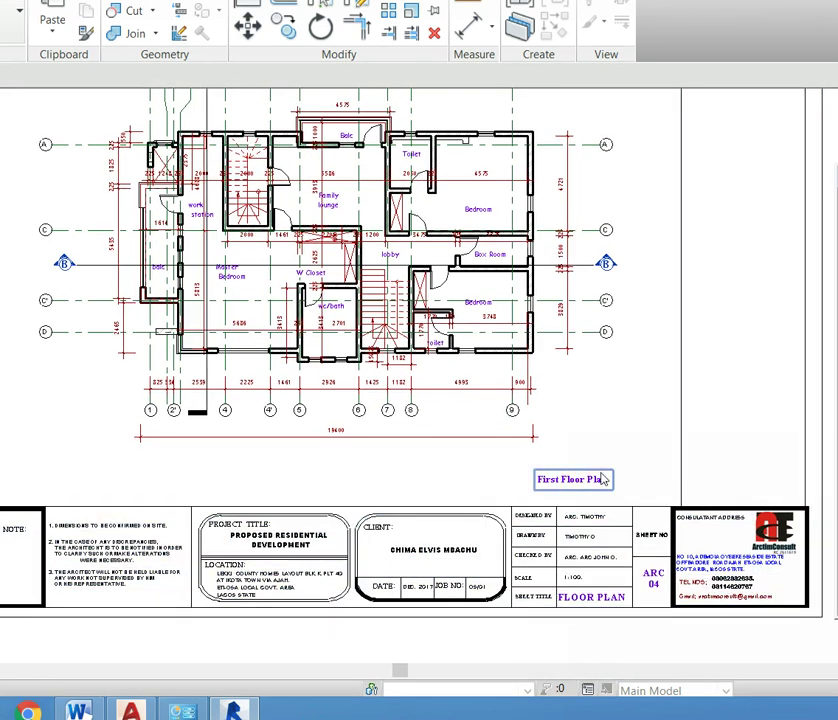
middle_drag(613, 458, 612, 490)
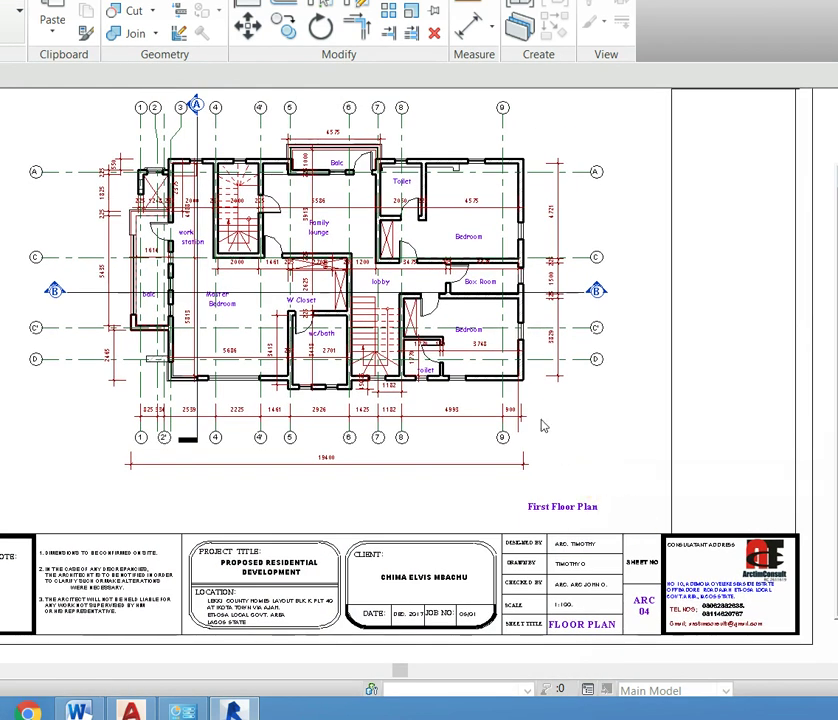
middle_drag(617, 412, 606, 425)
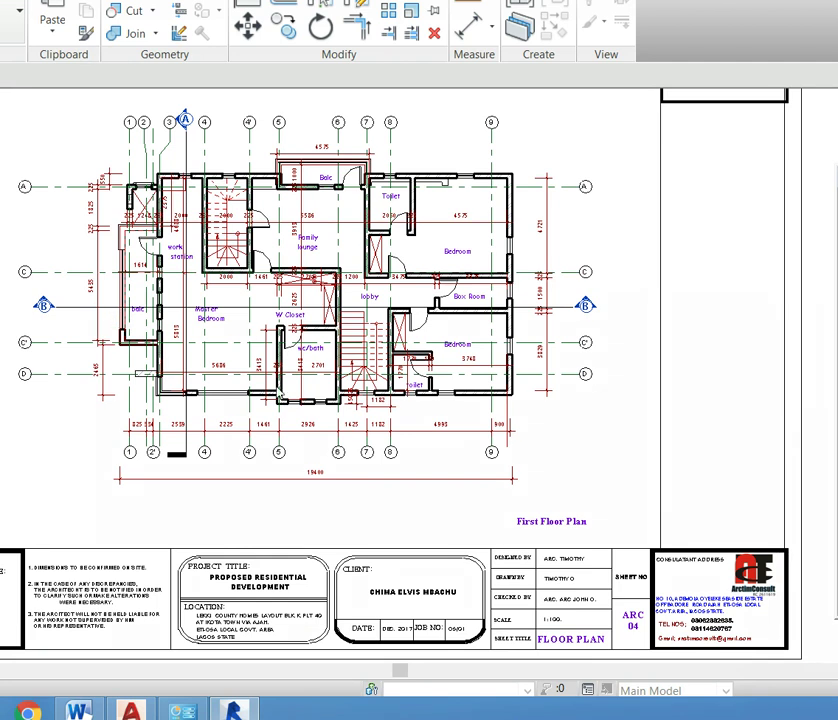
Step: Inspect section marker A between grids 3 and 4 above the first floor plan
scroll(185, 119, up, 3)
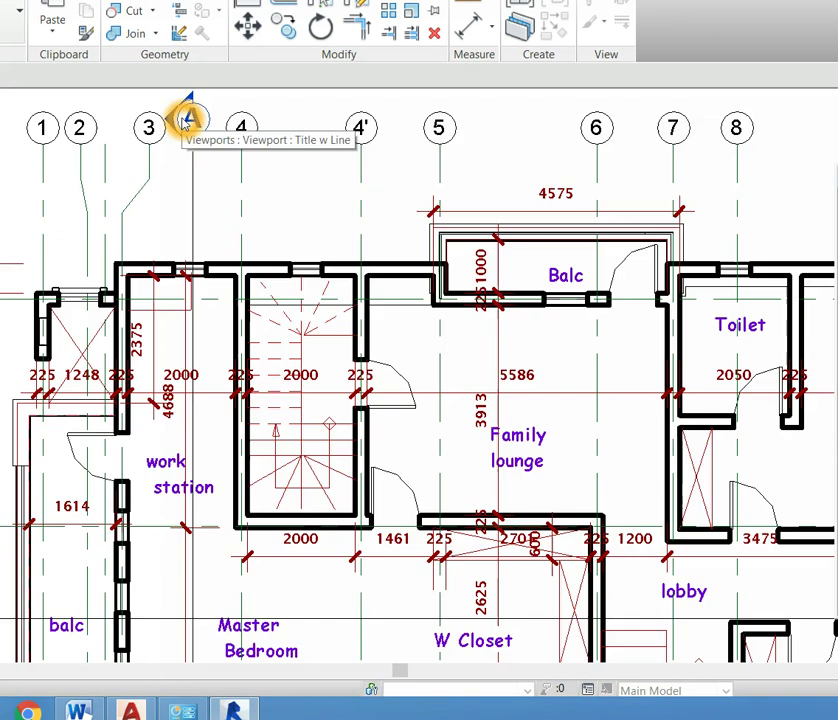
scroll(185, 119, up, 4)
scroll(268, 331, up, 1)
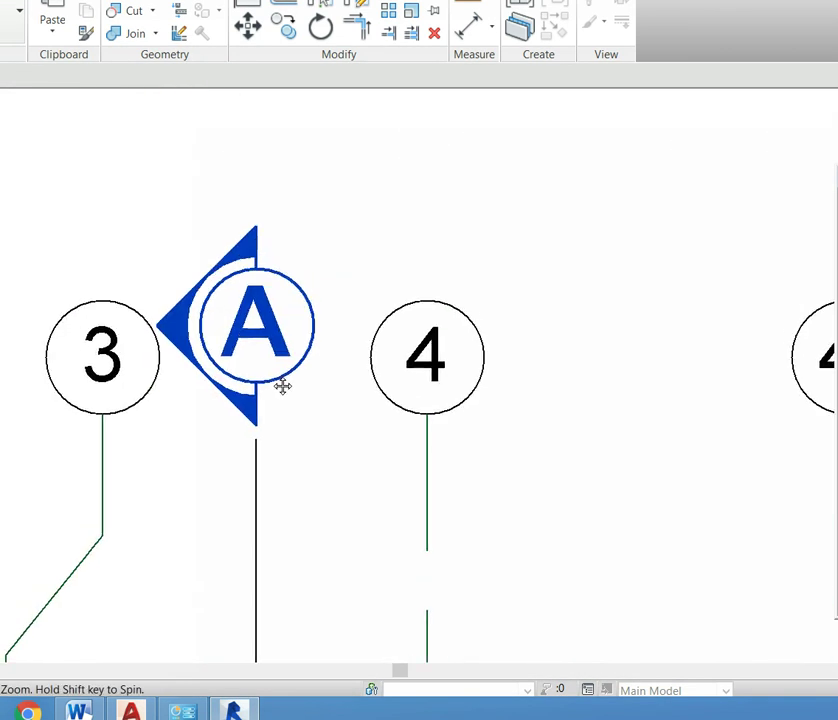
click(284, 336)
click(268, 338)
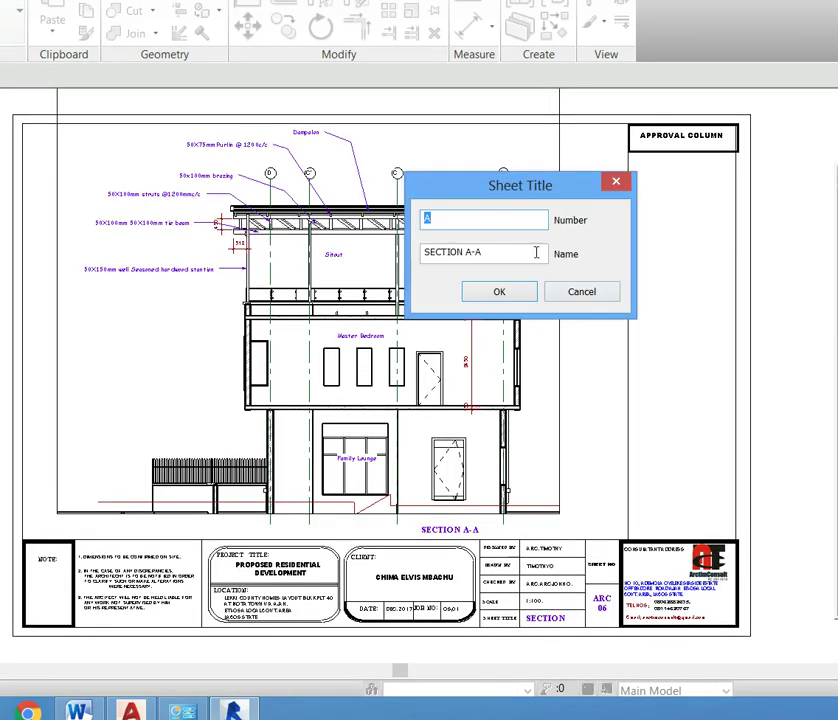
Step: Check the section drawing's sheet title with number A and name SECTION A-A, and accept it
click(487, 220)
click(454, 227)
click(432, 221)
click(459, 221)
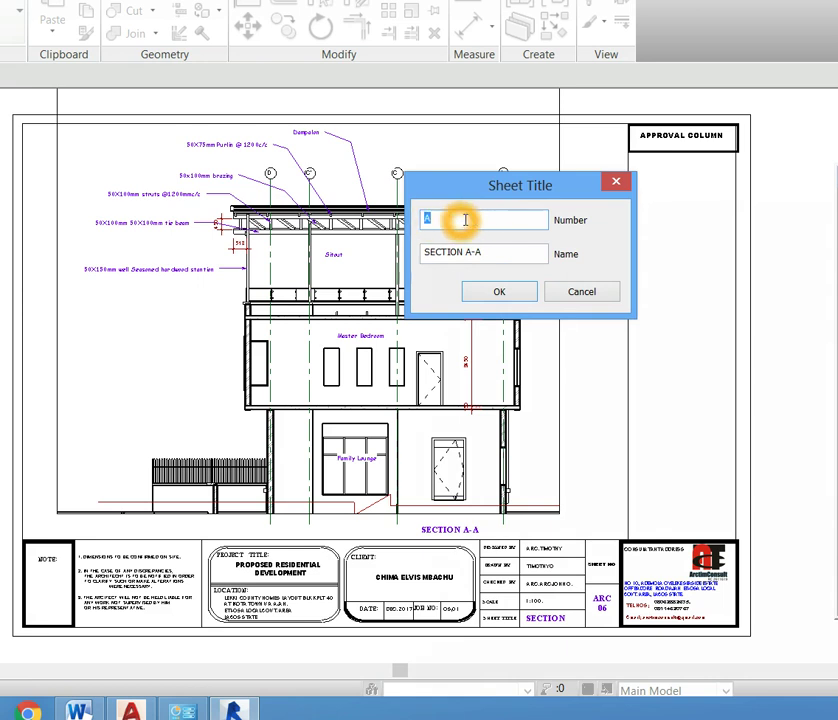
click(452, 220)
click(456, 223)
click(433, 221)
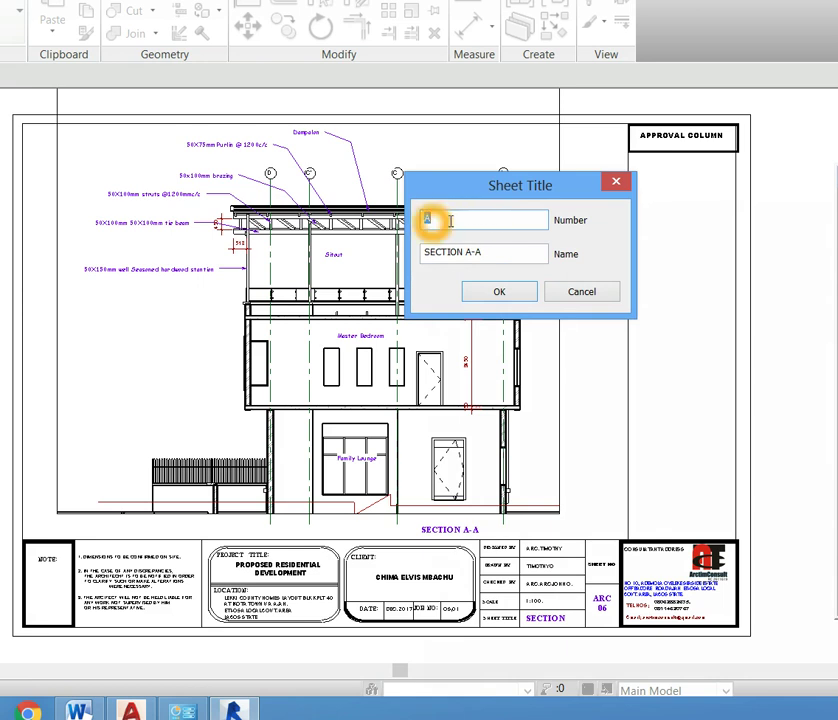
click(434, 221)
click(438, 219)
click(454, 226)
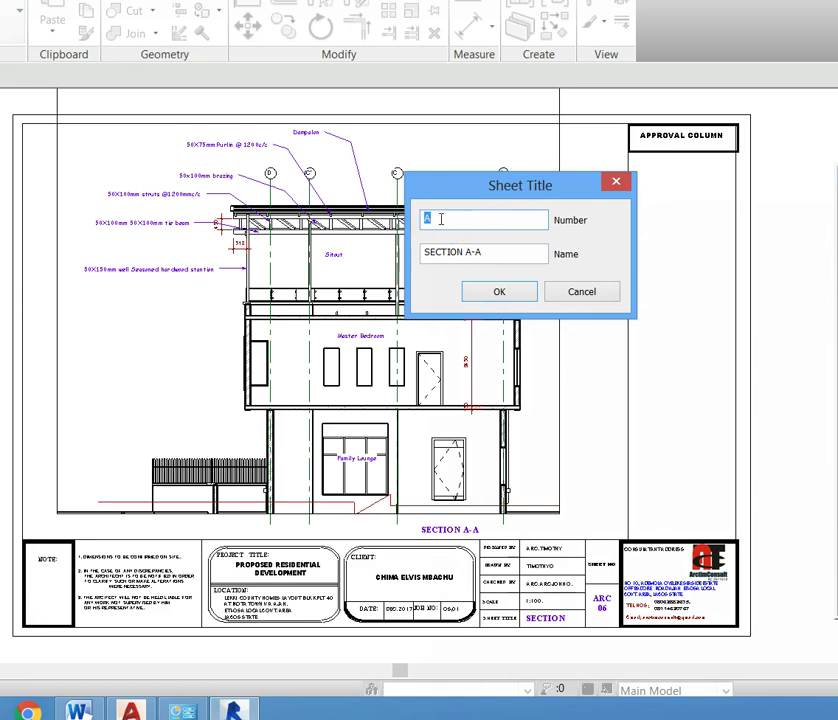
click(441, 219)
click(446, 219)
click(514, 294)
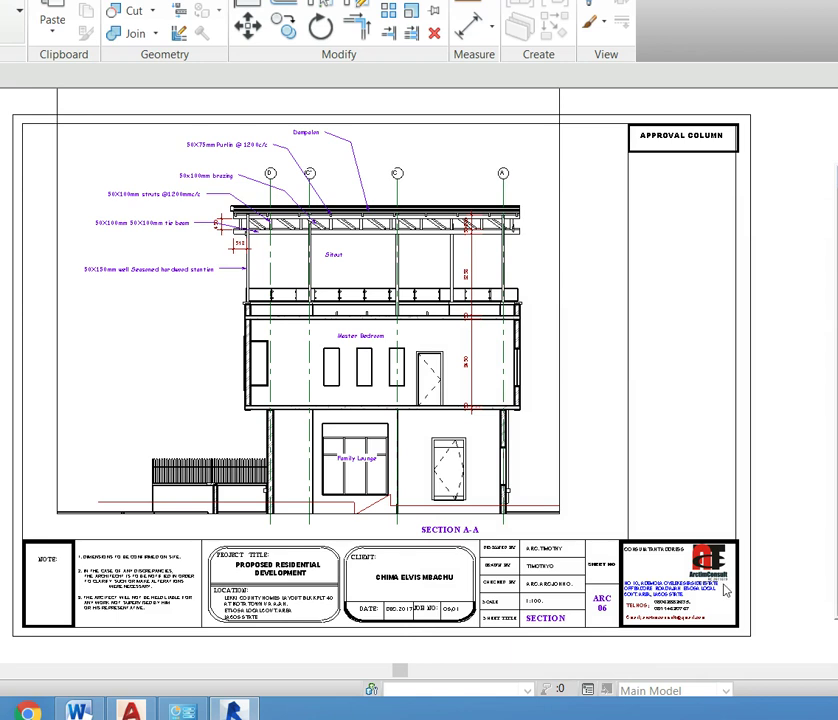
Step: Examine the title block of the Section A-A sheet, especially the sheet number field and consultant details
click(673, 593)
click(674, 596)
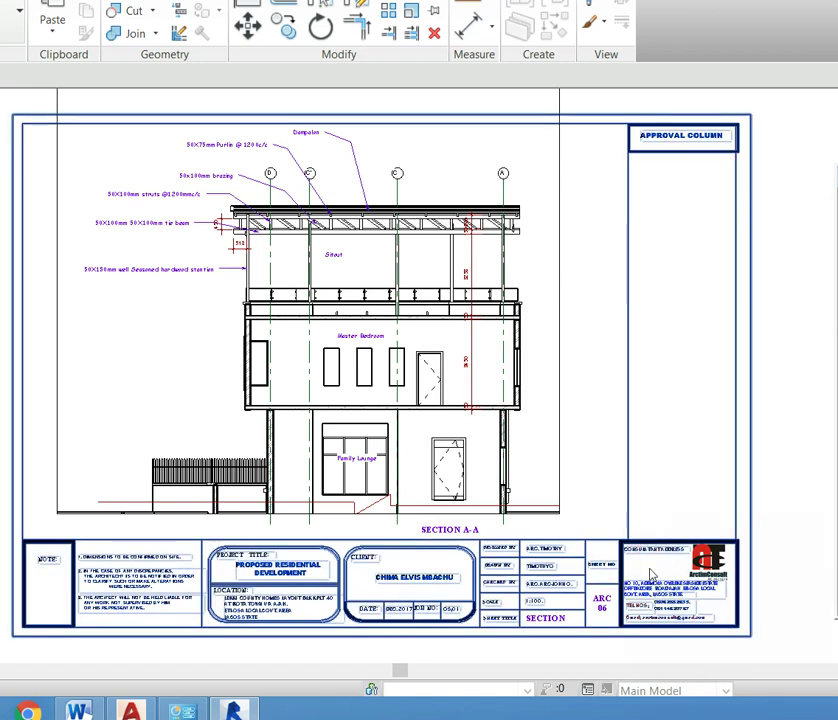
scroll(630, 628, up, 3)
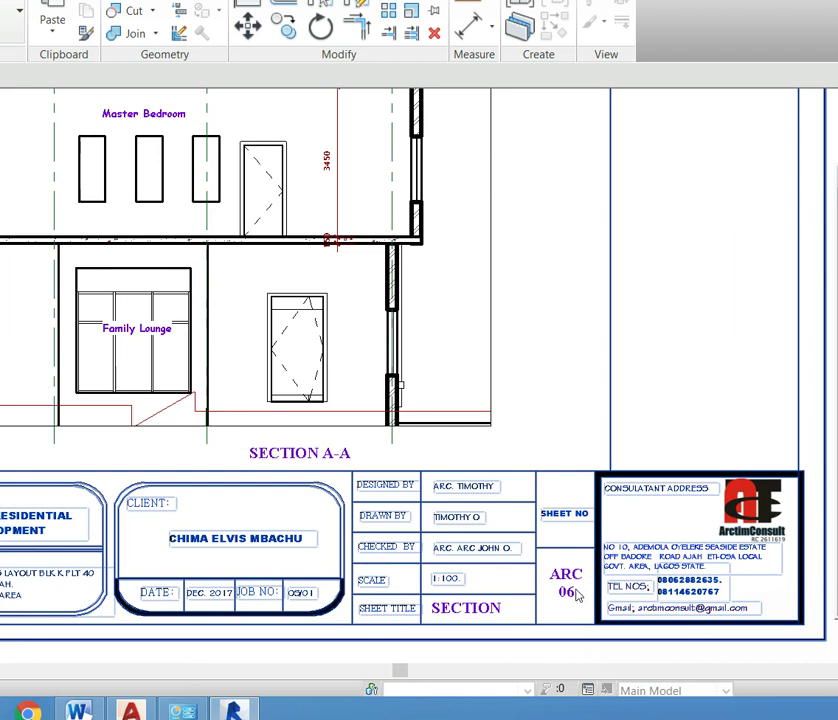
click(566, 586)
click(574, 594)
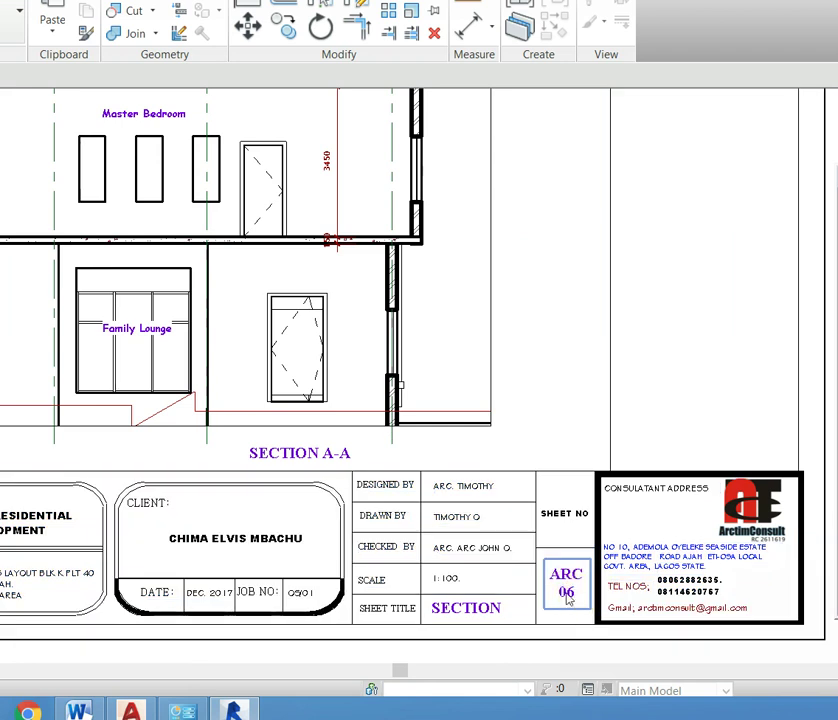
scroll(572, 593, down, 1)
scroll(574, 593, up, 1)
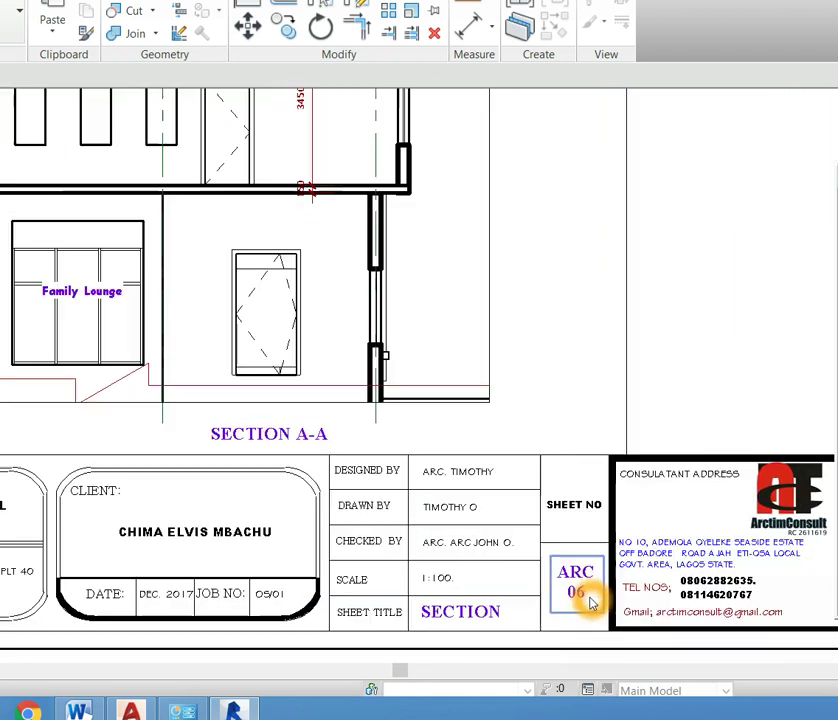
click(625, 567)
scroll(600, 580, down, 5)
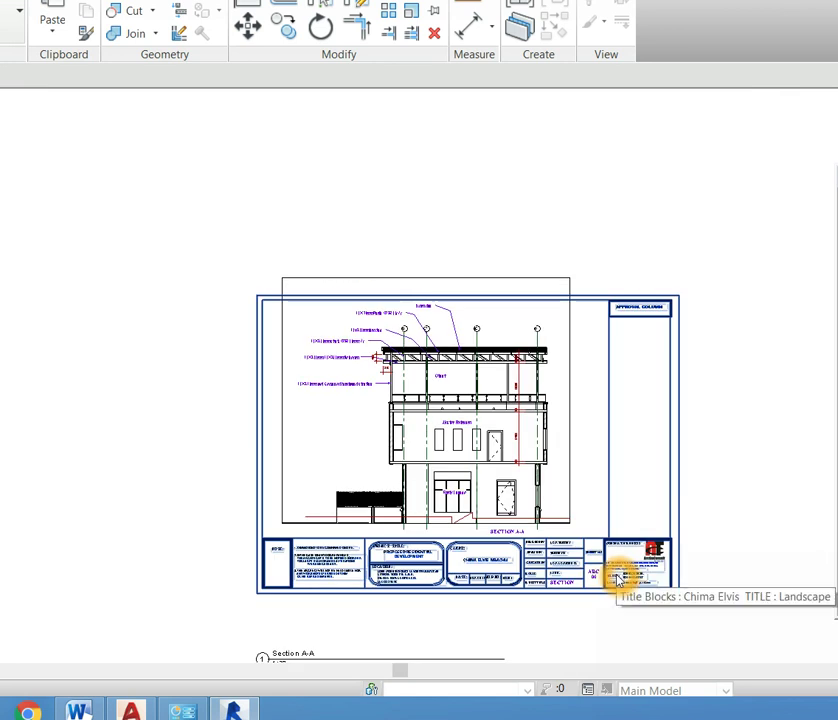
click(535, 623)
scroll(535, 623, up, 4)
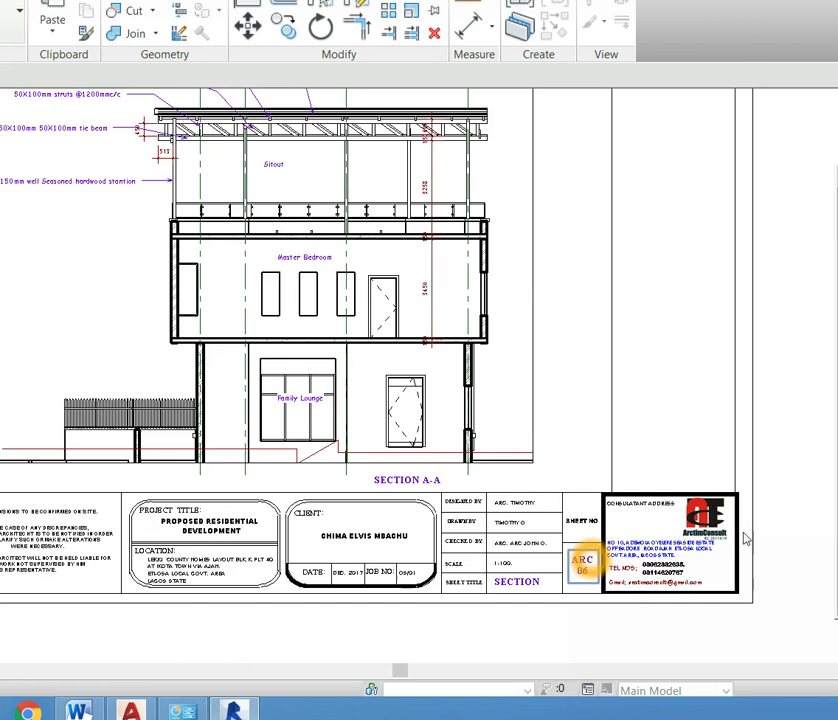
scroll(535, 623, down, 3)
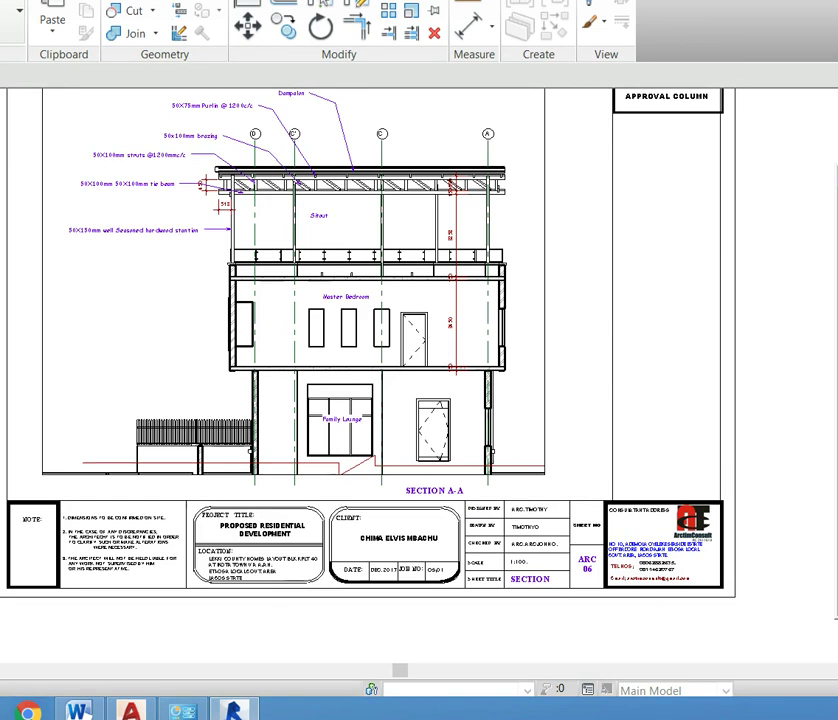
Step: Inspect section markers A and B around the typical ground floor plan
scroll(247, 460, up, 1)
scroll(212, 467, up, 3)
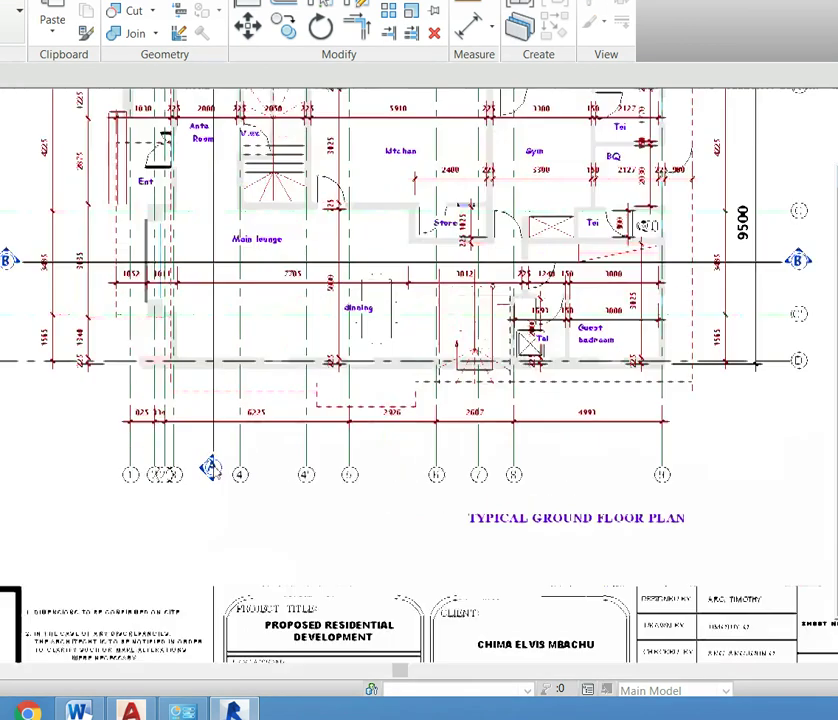
scroll(210, 472, down, 5)
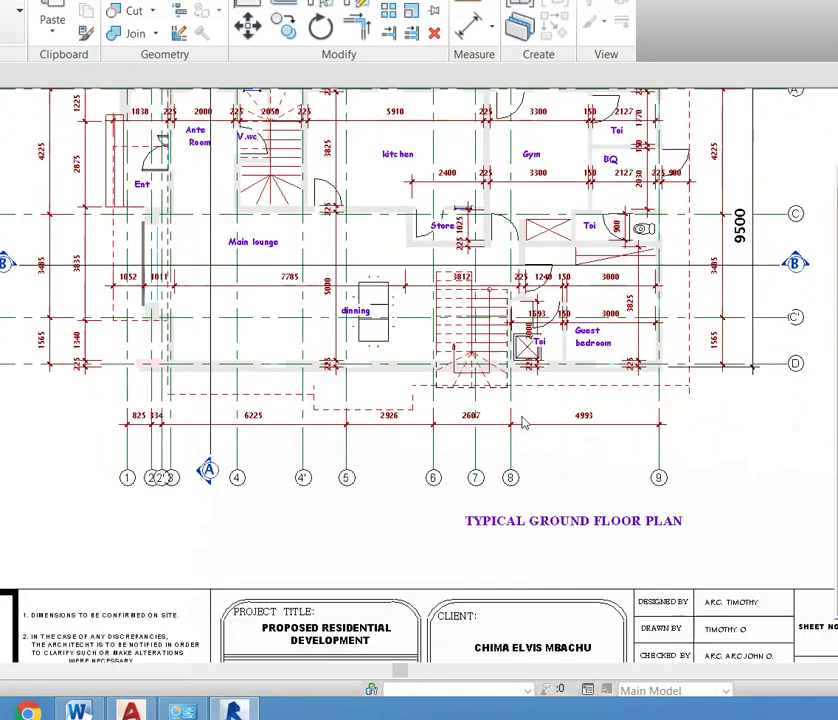
scroll(658, 320, up, 5)
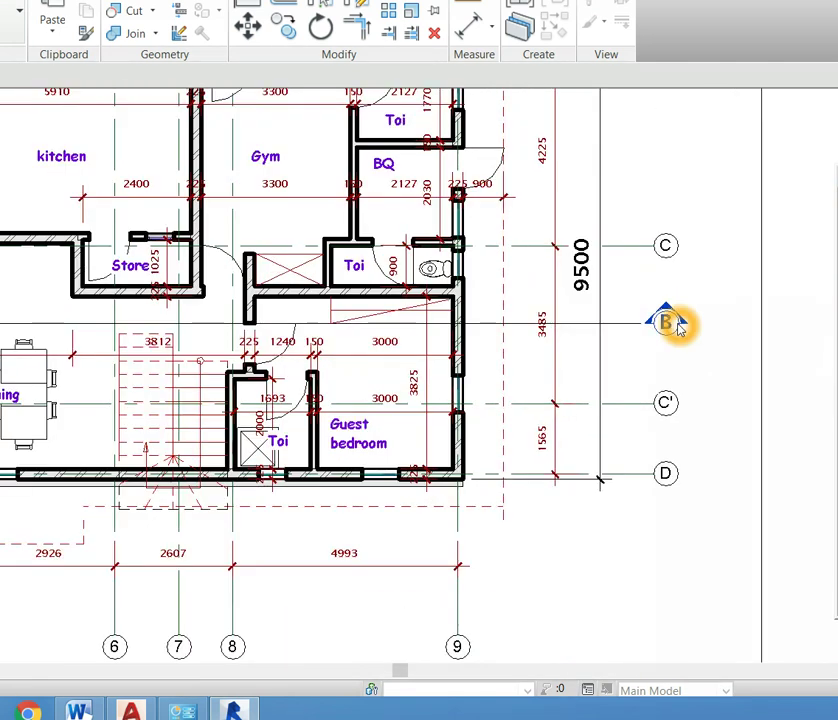
scroll(679, 324, down, 2)
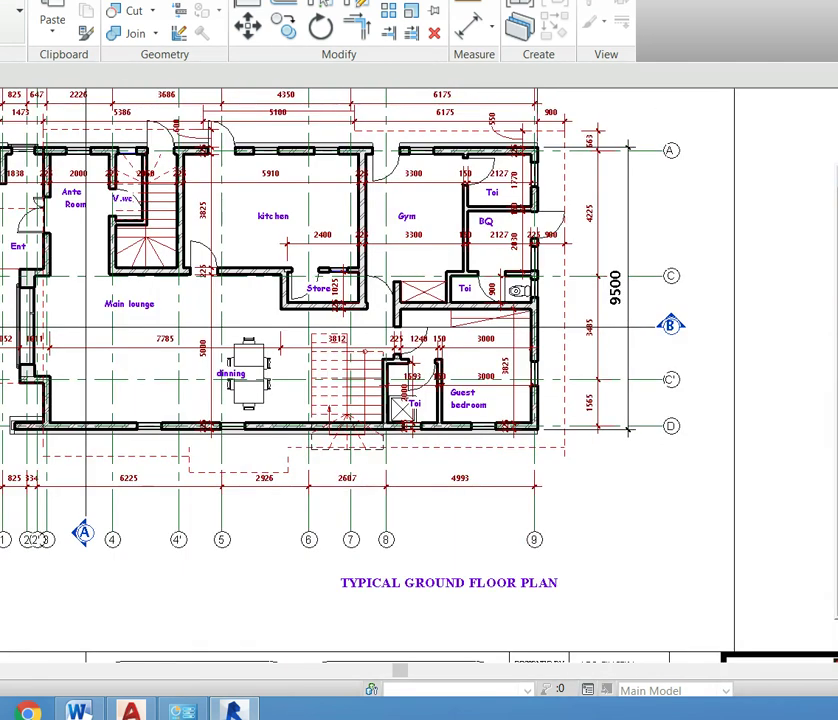
Step: Set the print job to Adobe PDF, combining the selected views/sheets into a single file
key(ctrl+p)
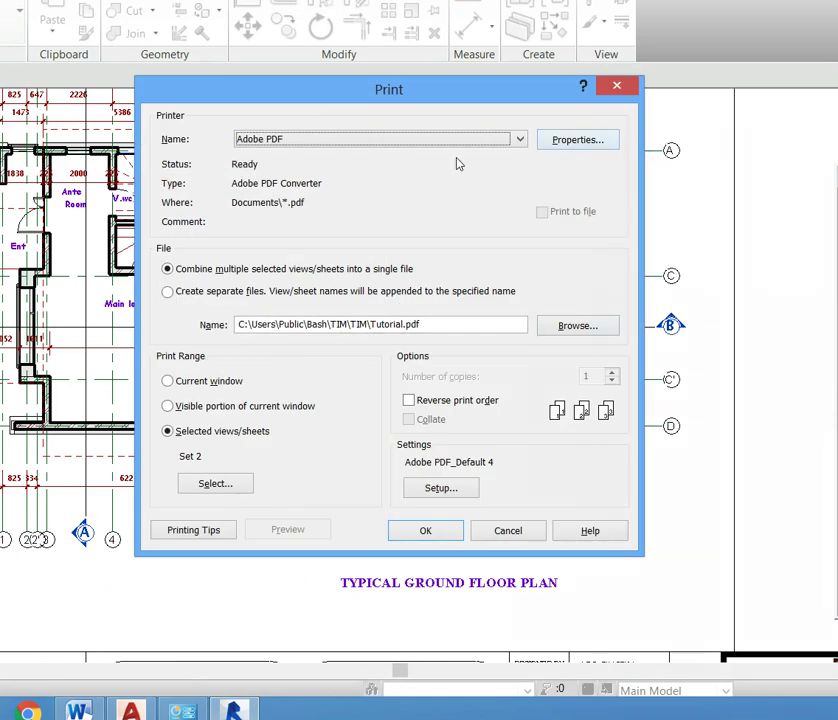
click(354, 140)
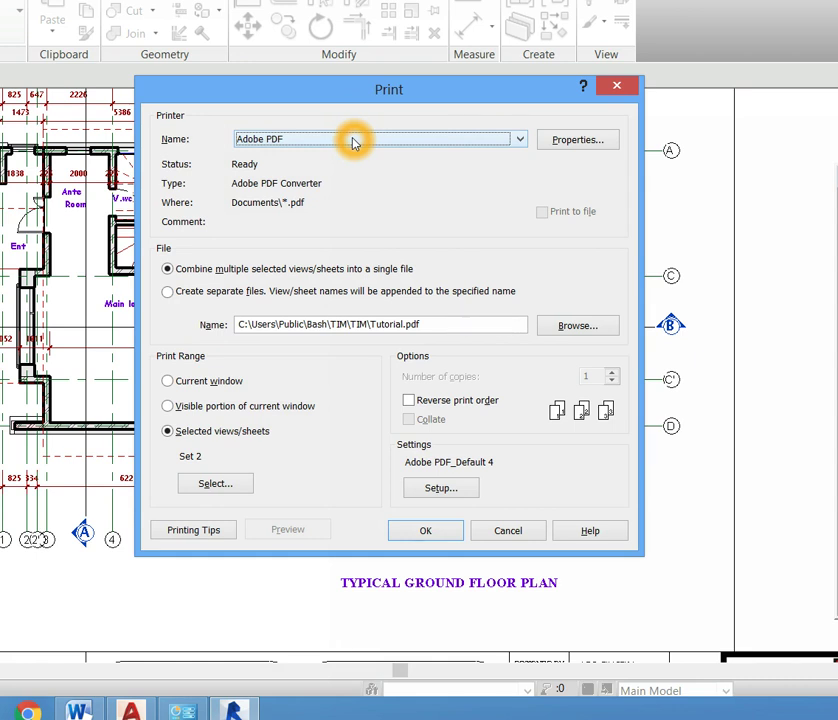
click(352, 141)
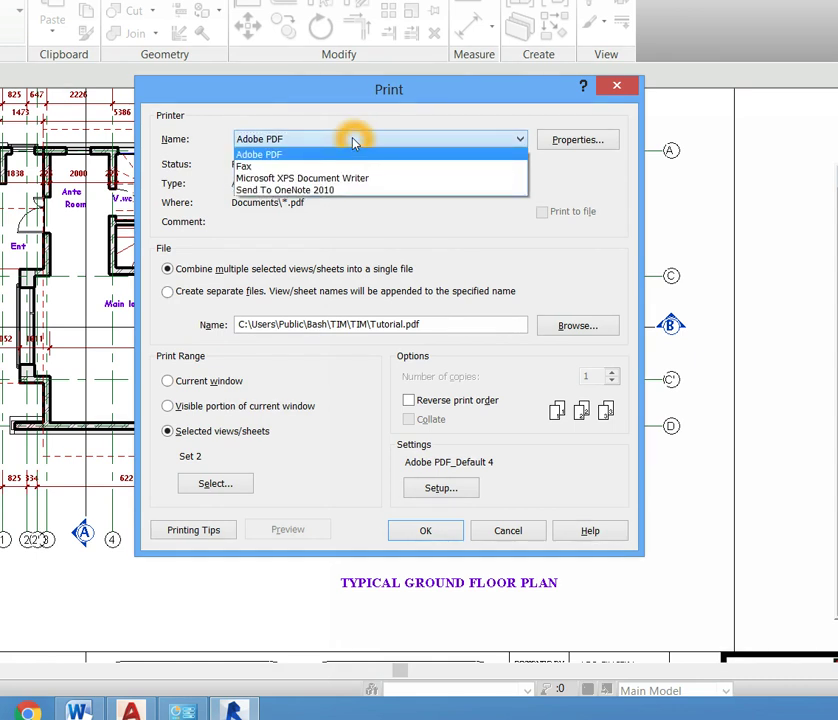
click(352, 141)
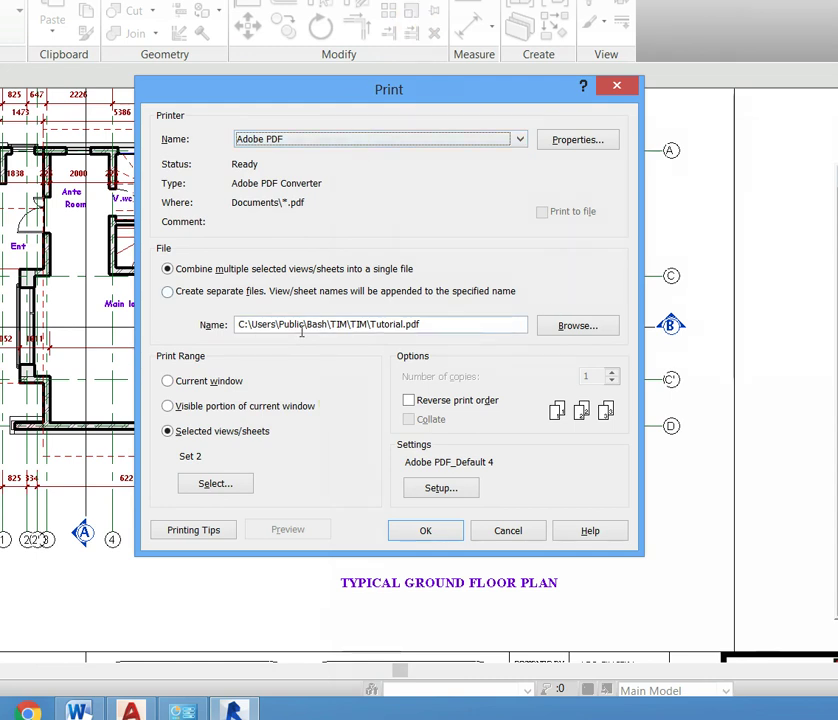
click(167, 277)
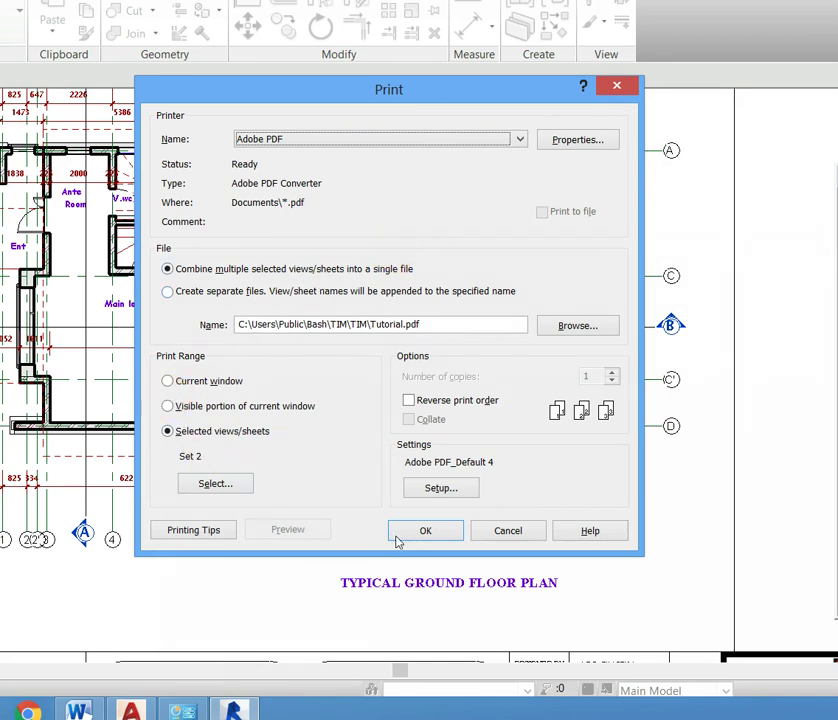
click(167, 432)
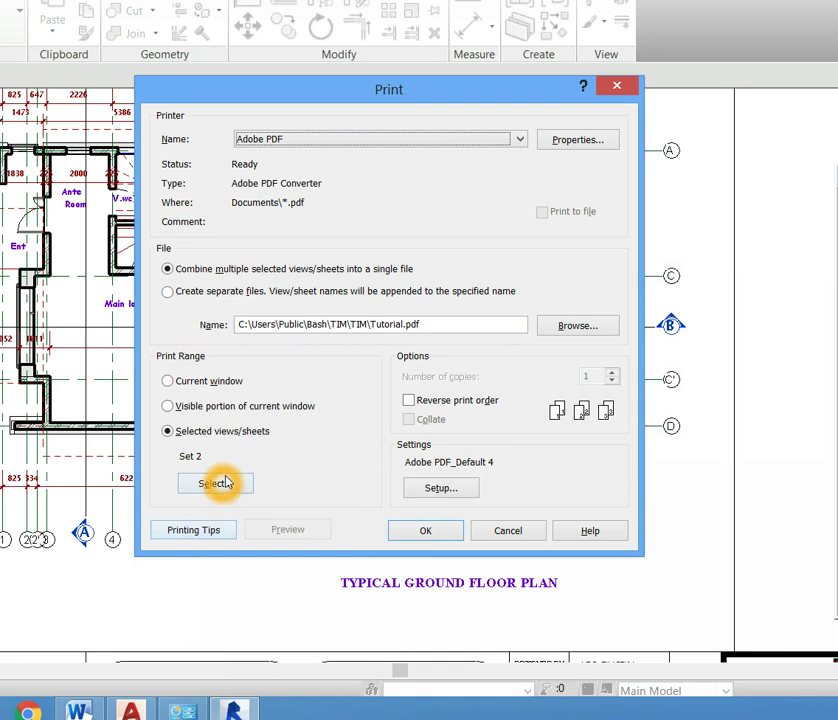
Step: Open the print setup and choose landscape orientation with A3 paper size
click(432, 492)
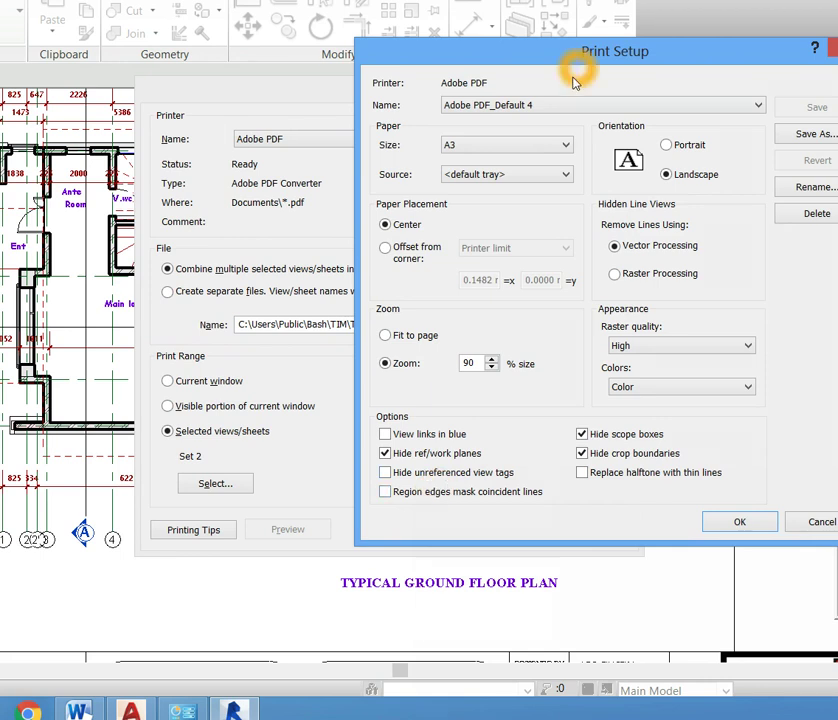
click(676, 166)
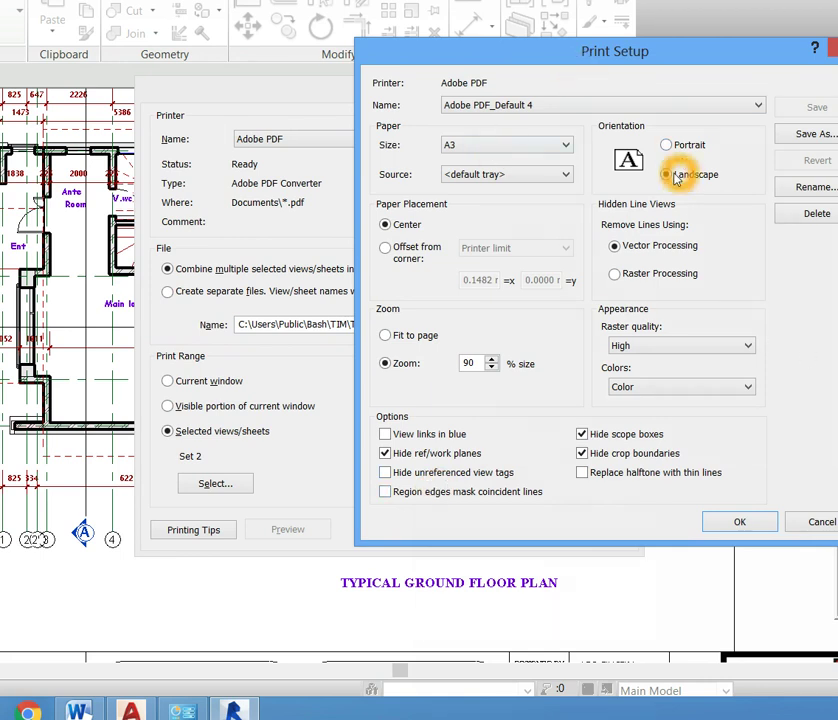
click(672, 177)
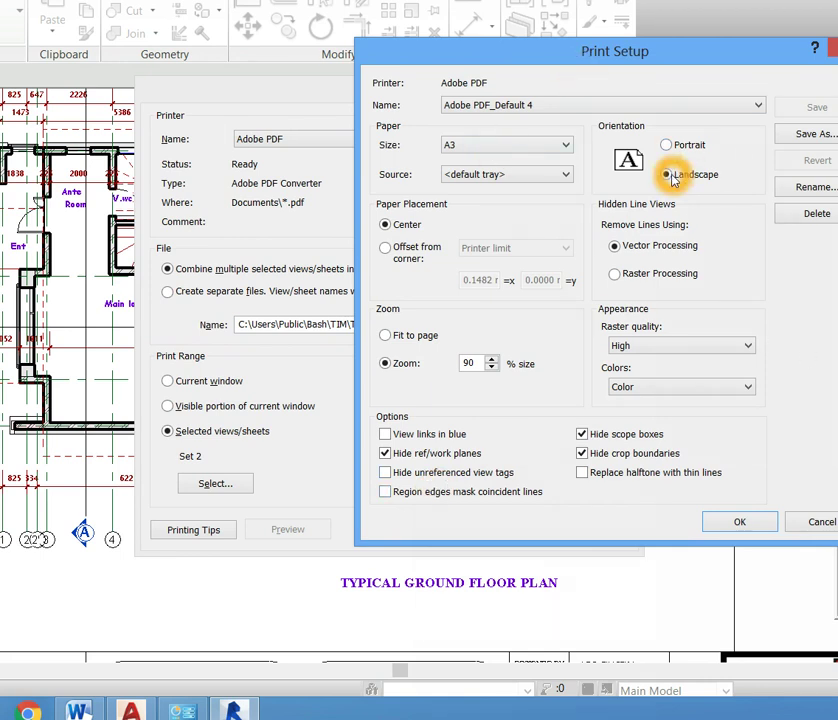
click(484, 360)
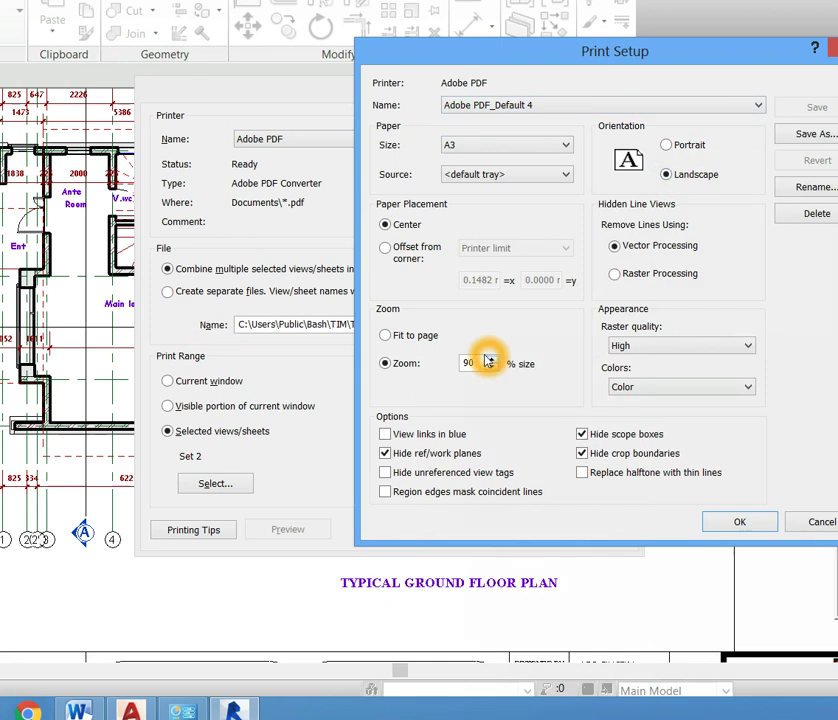
click(474, 148)
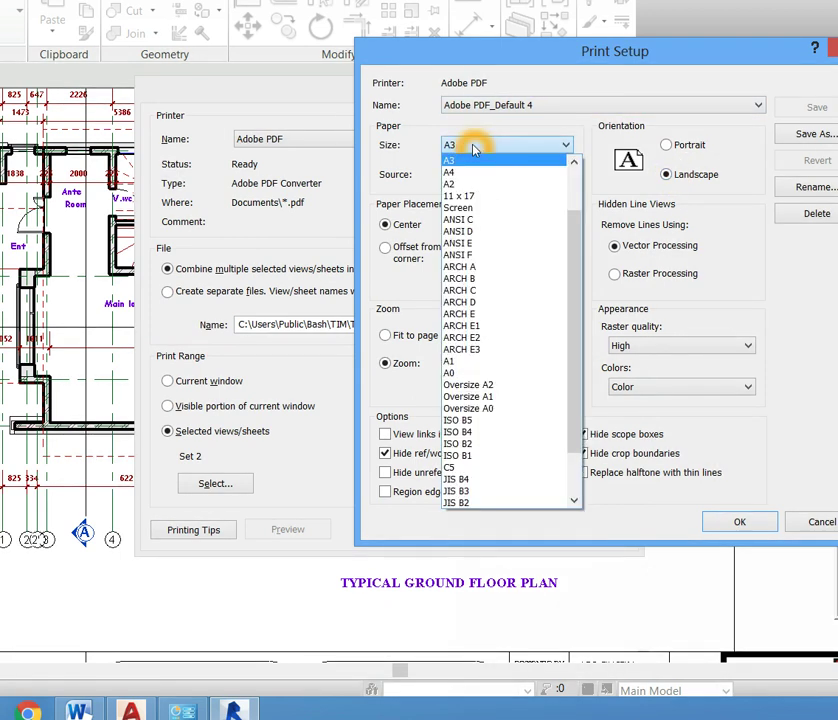
click(474, 148)
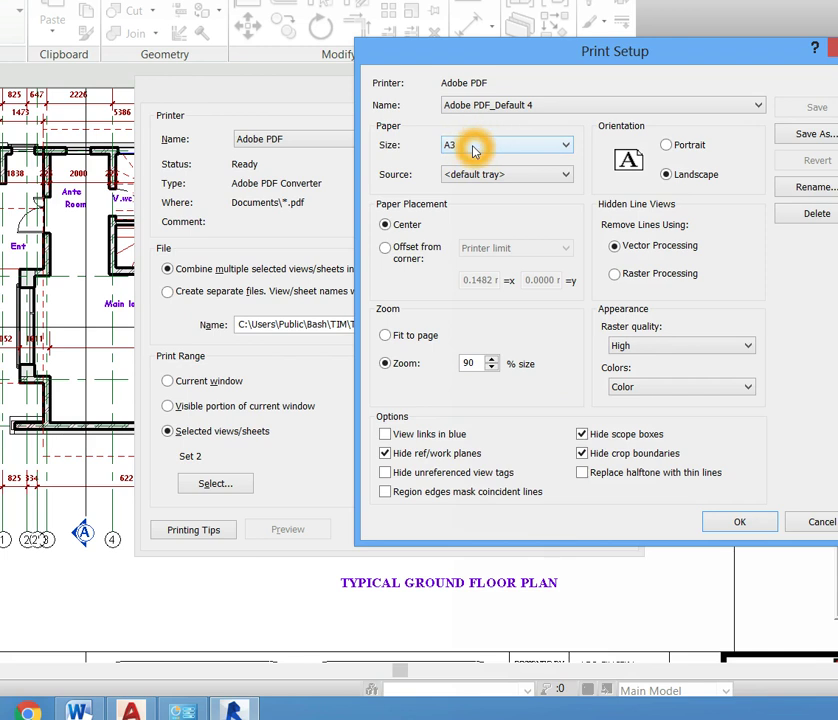
Step: Set the paper placement to Center and the print zoom to 90% size
click(403, 224)
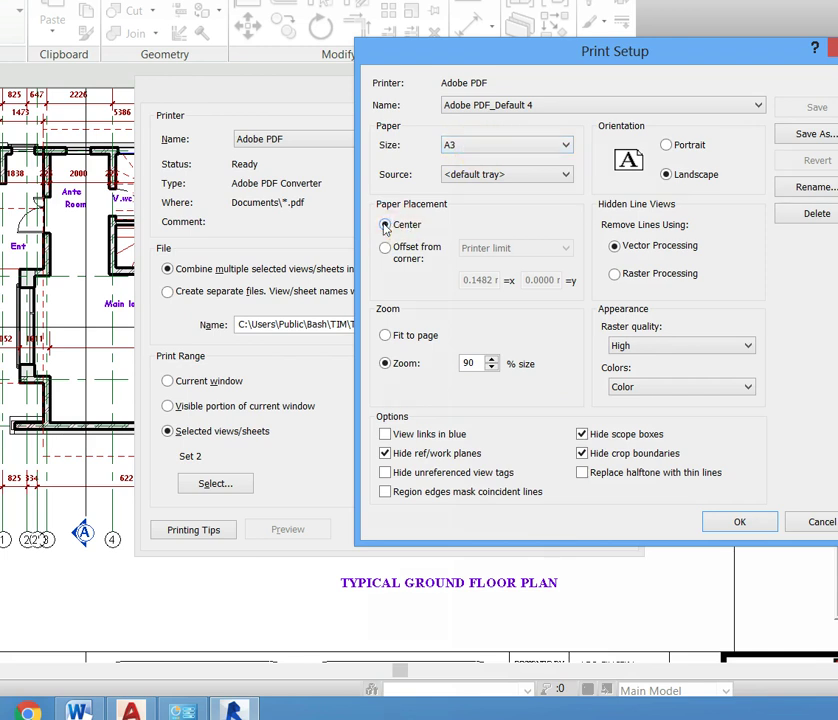
click(384, 226)
click(385, 226)
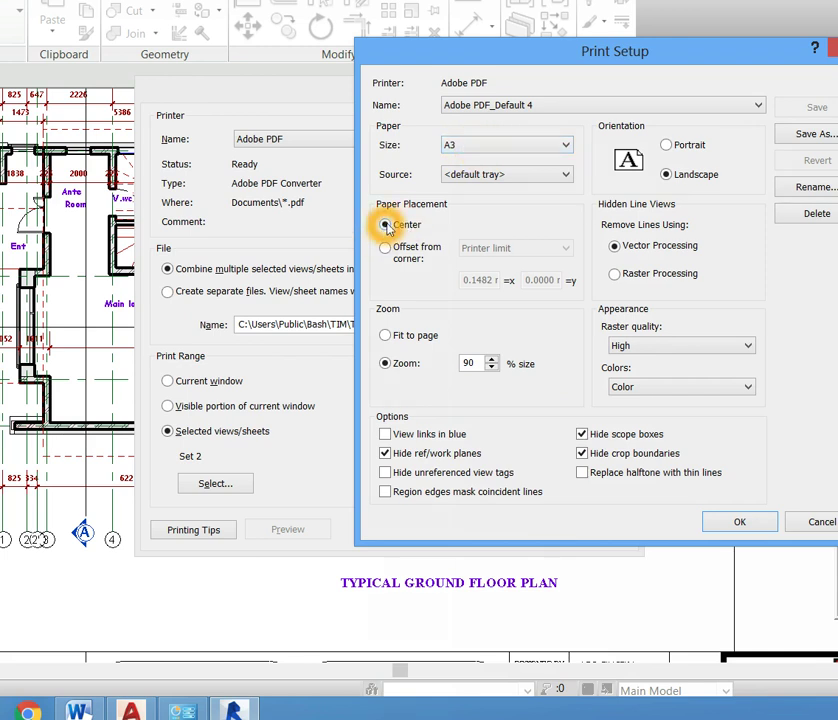
click(437, 247)
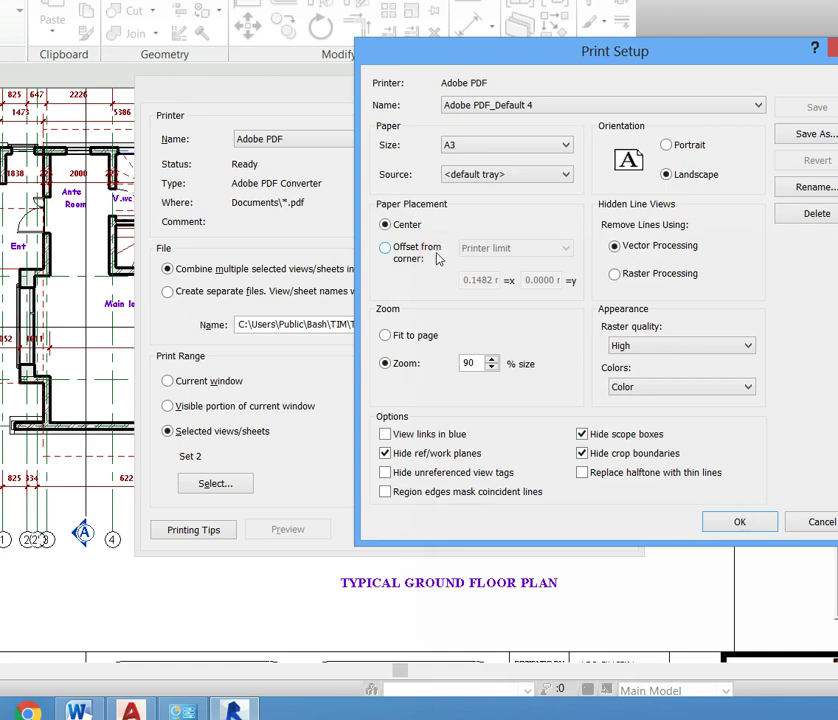
click(437, 258)
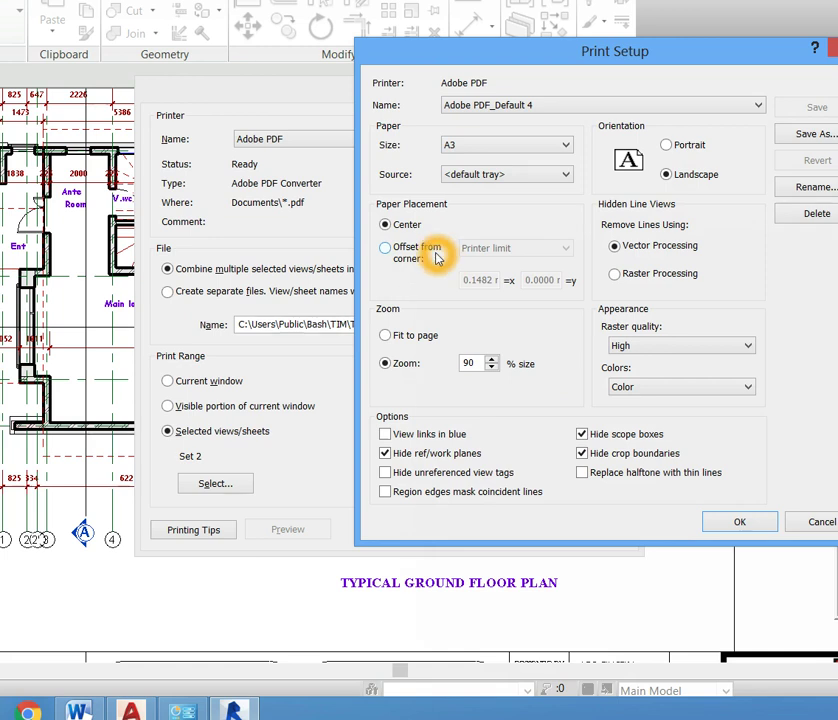
click(386, 366)
click(497, 380)
click(477, 363)
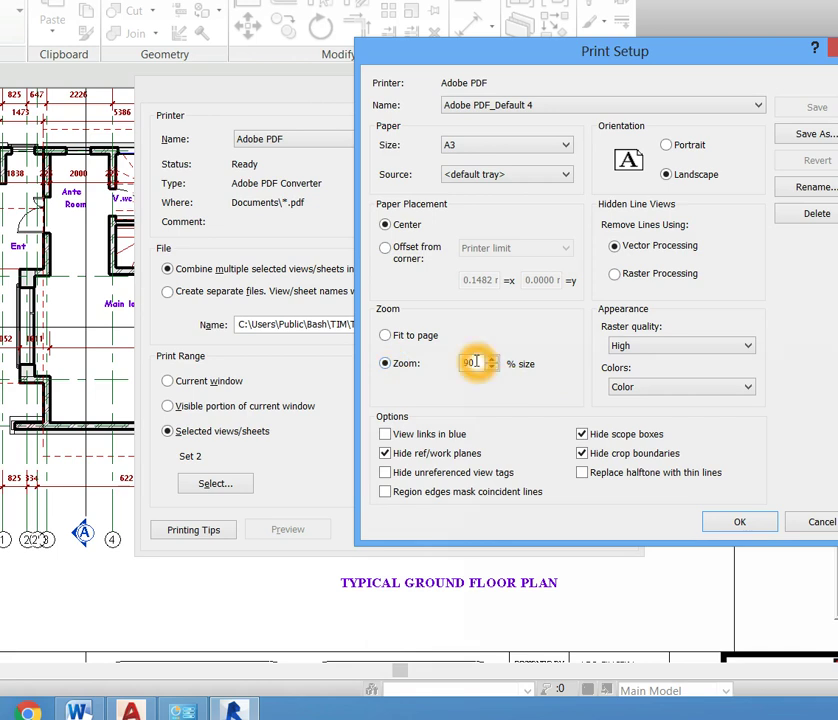
click(543, 387)
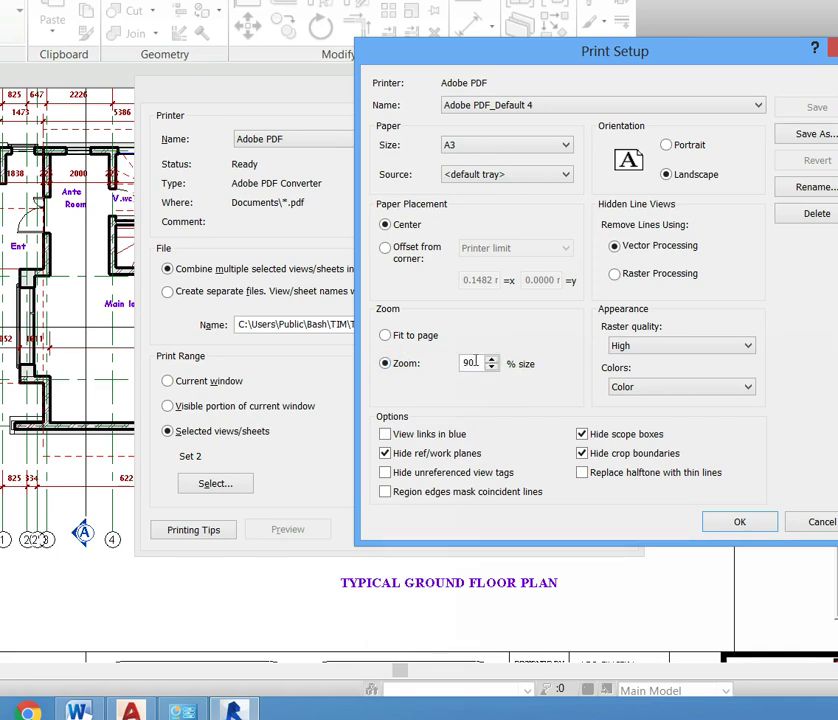
double_click(475, 364)
click(477, 362)
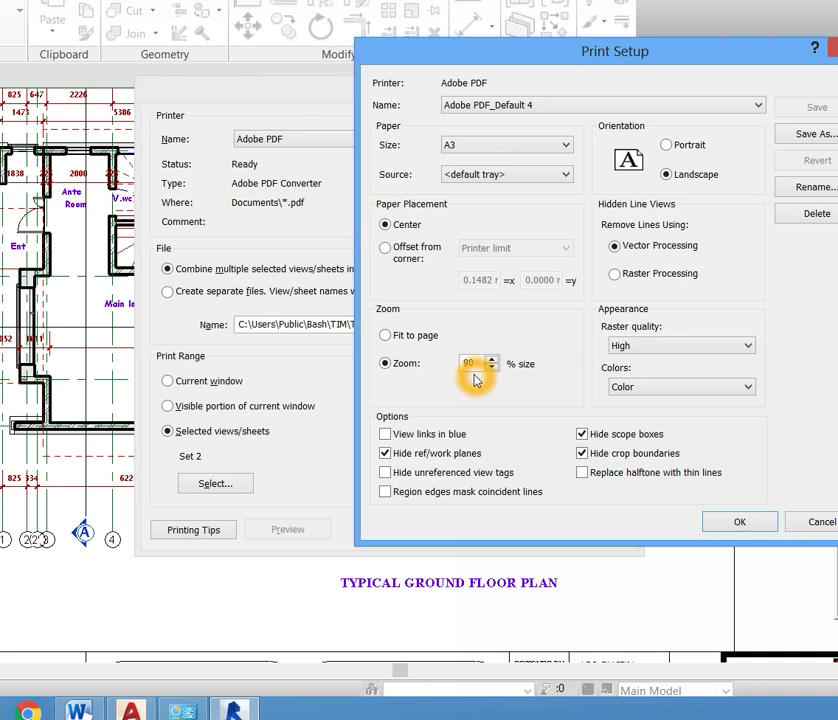
Step: Set the print colors to Color and the raster quality to High
click(670, 390)
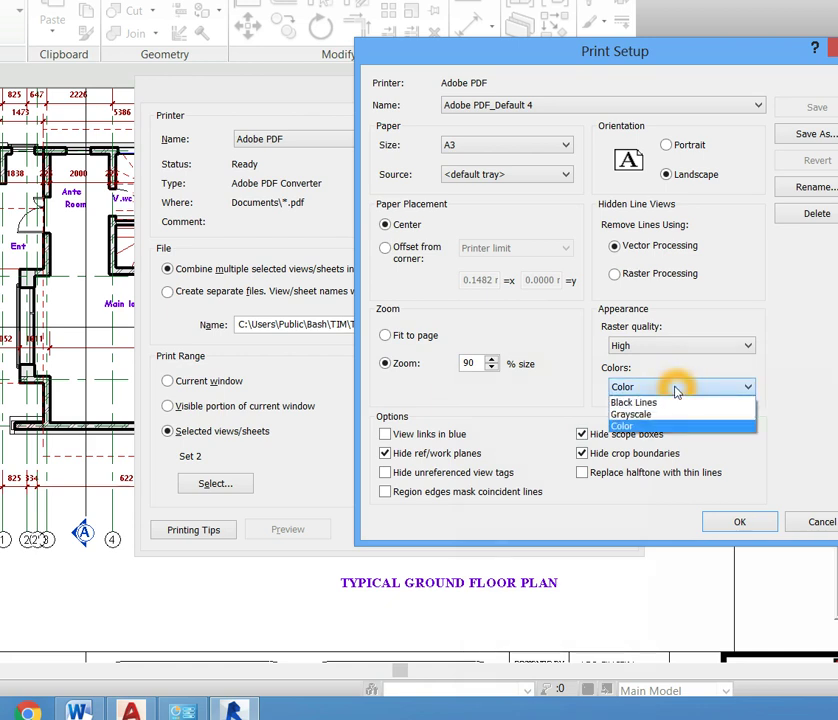
click(645, 426)
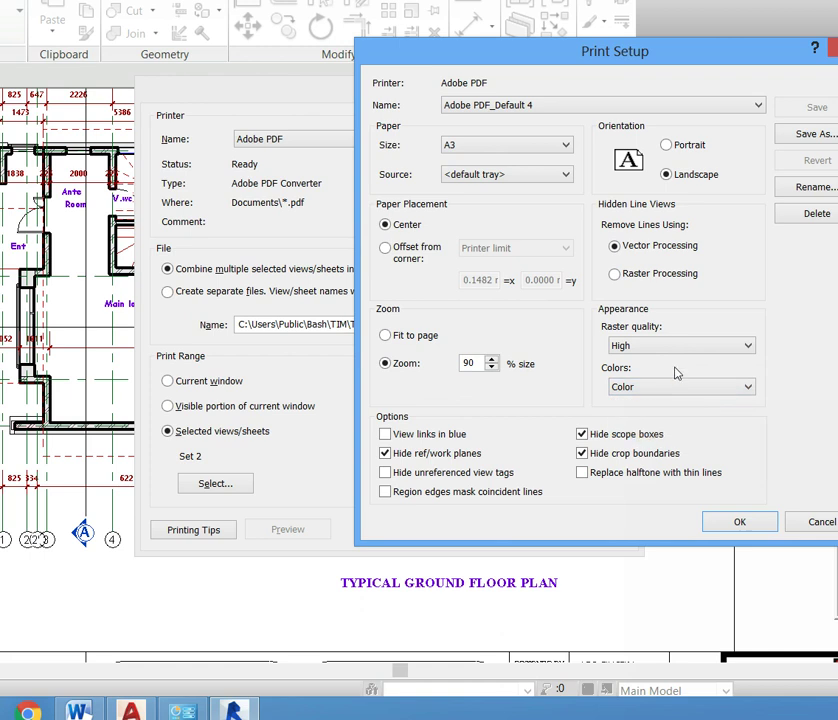
click(624, 386)
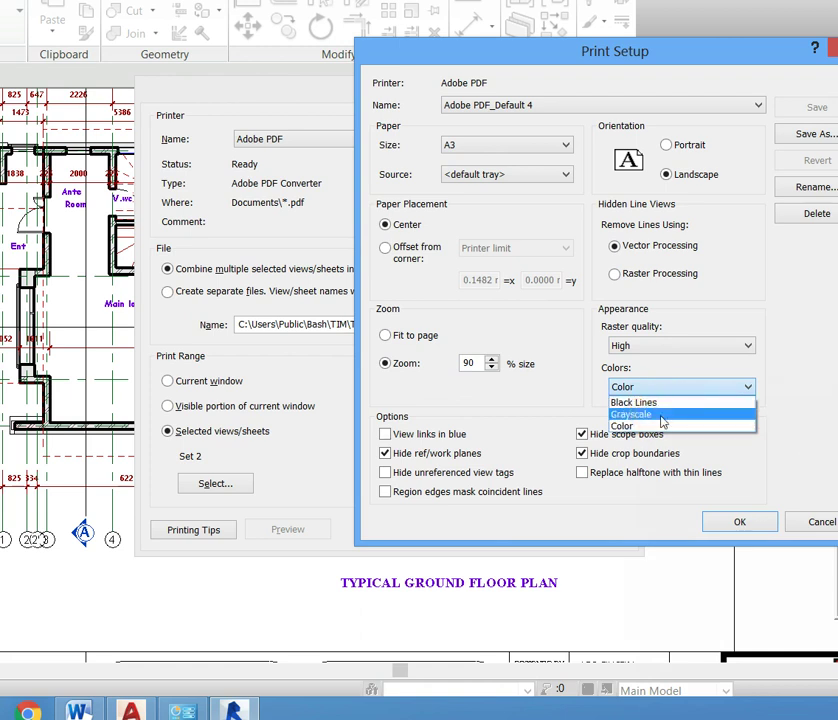
click(618, 344)
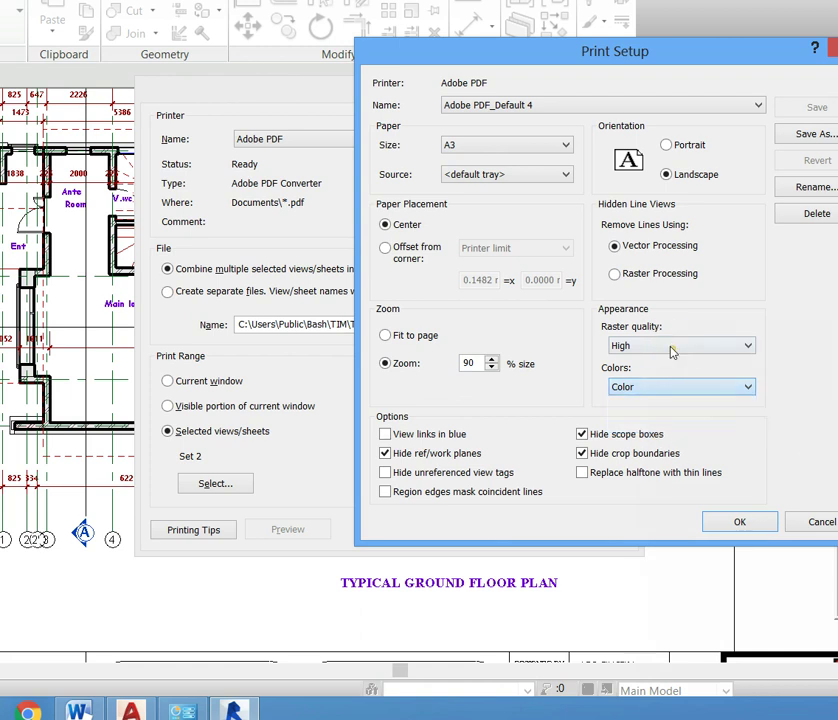
click(672, 348)
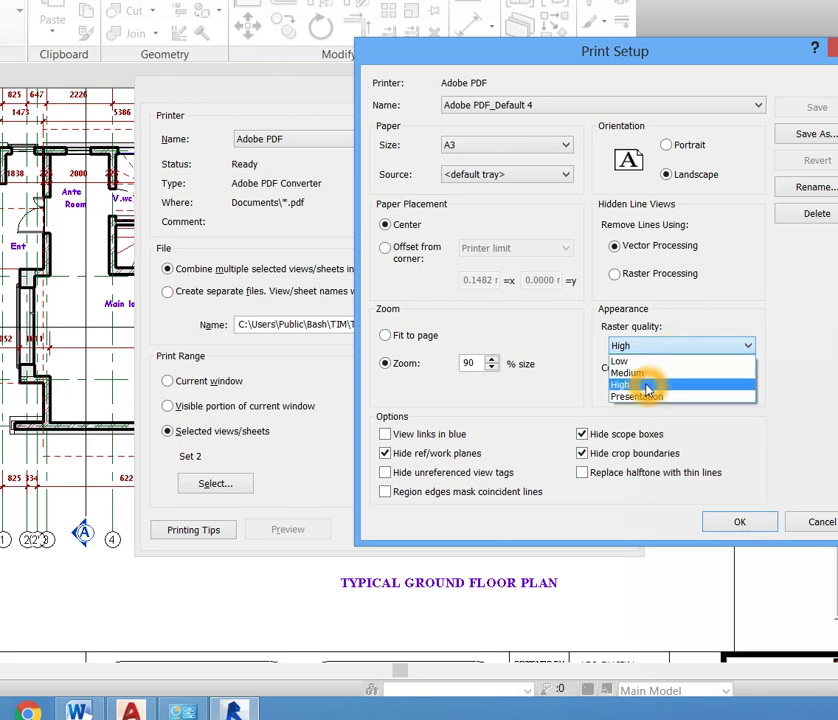
click(646, 386)
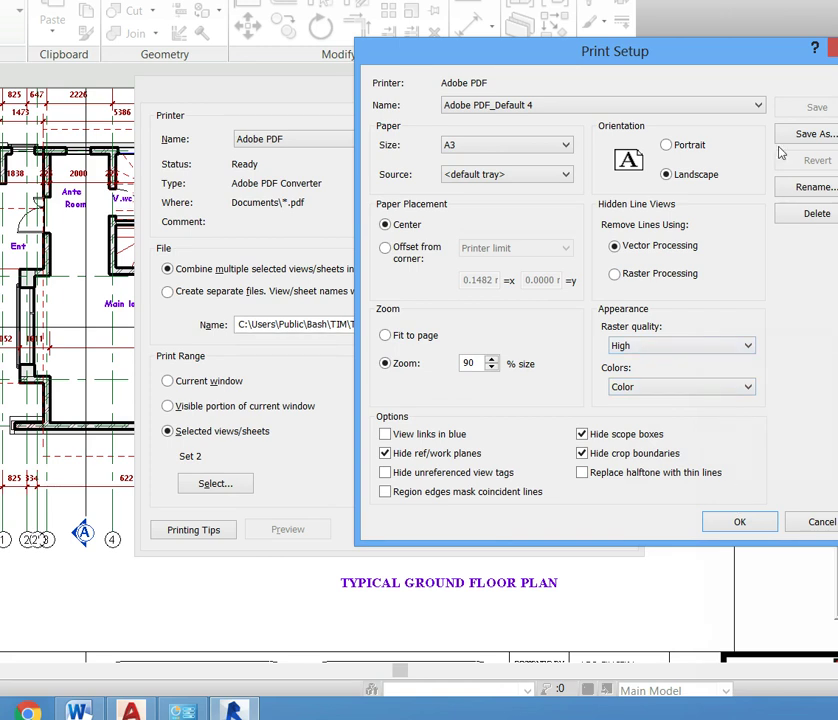
Step: Check the print setup name Adobe PDF_Default 4 and the options for saving the setup
click(795, 172)
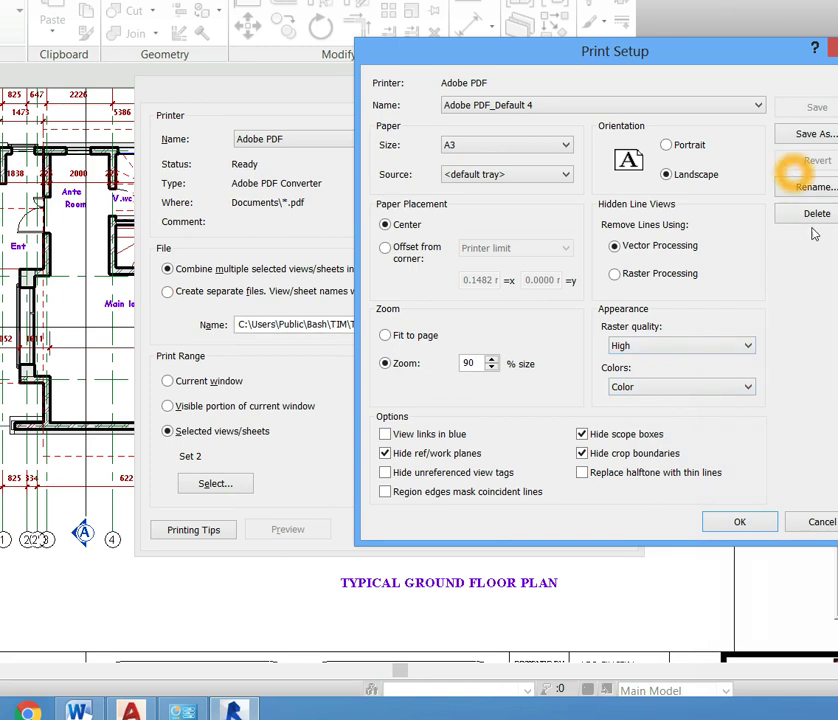
click(812, 110)
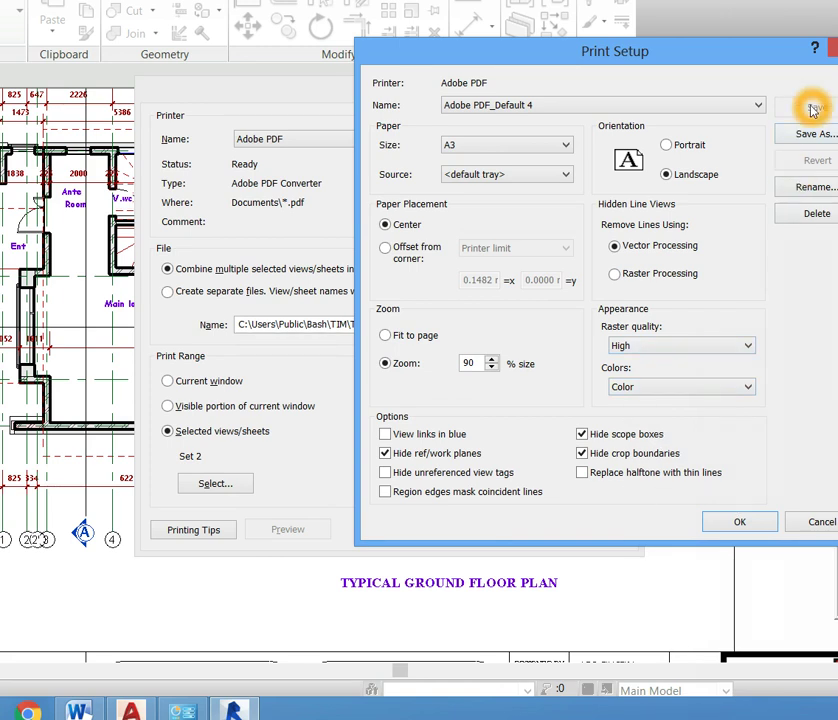
click(722, 117)
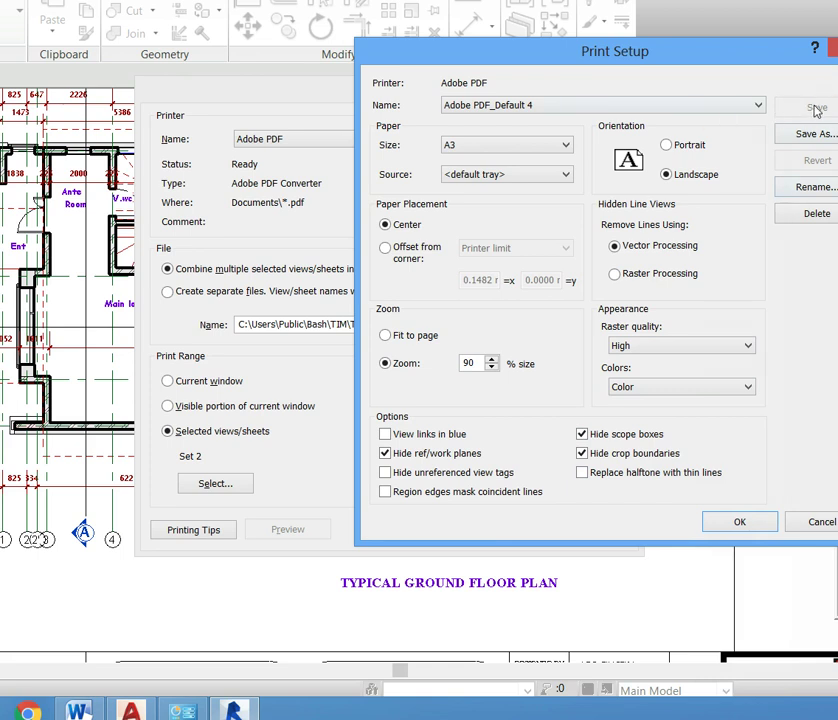
click(817, 108)
click(828, 118)
click(826, 107)
click(464, 110)
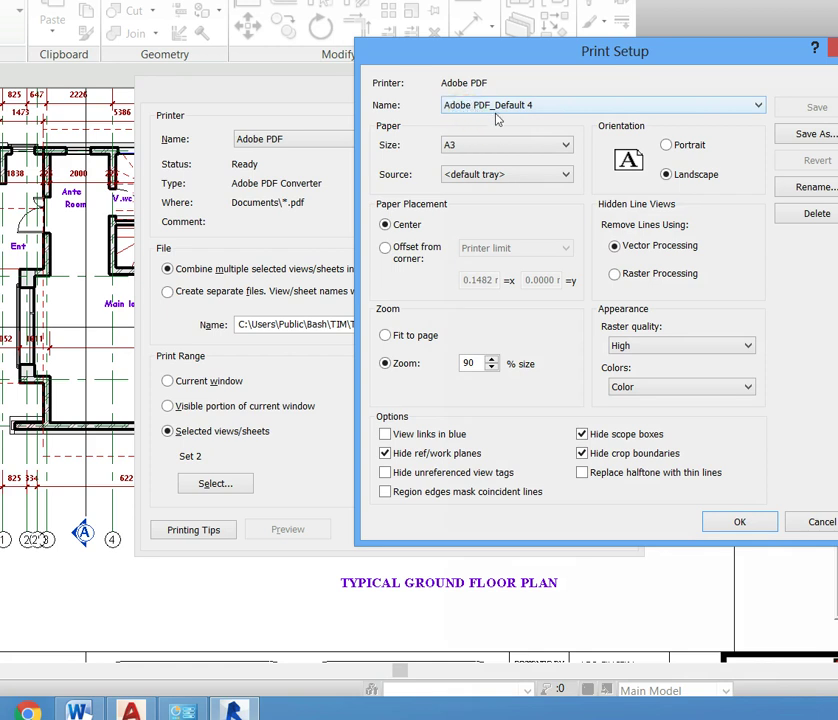
click(541, 107)
click(556, 108)
click(548, 106)
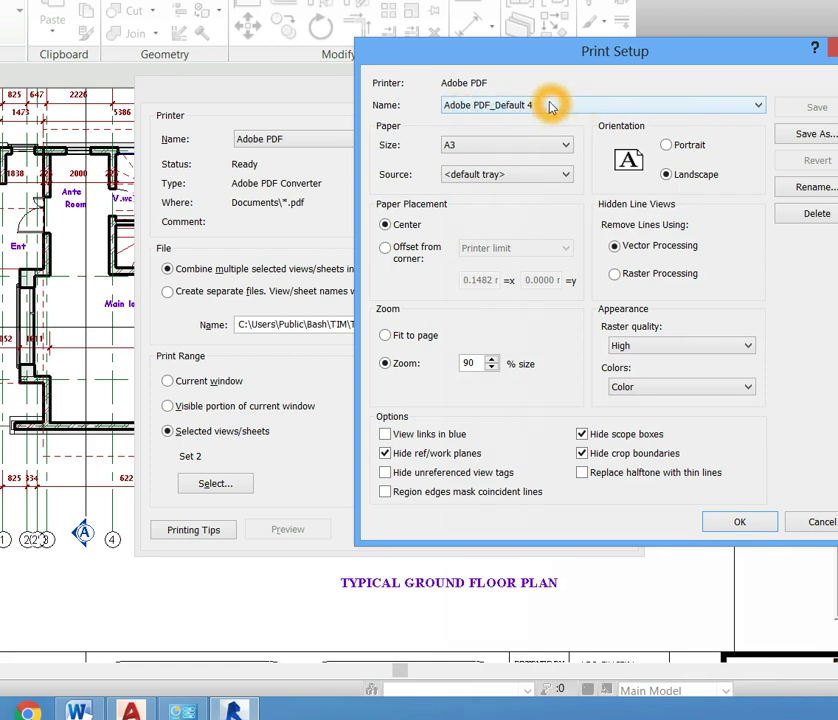
click(819, 107)
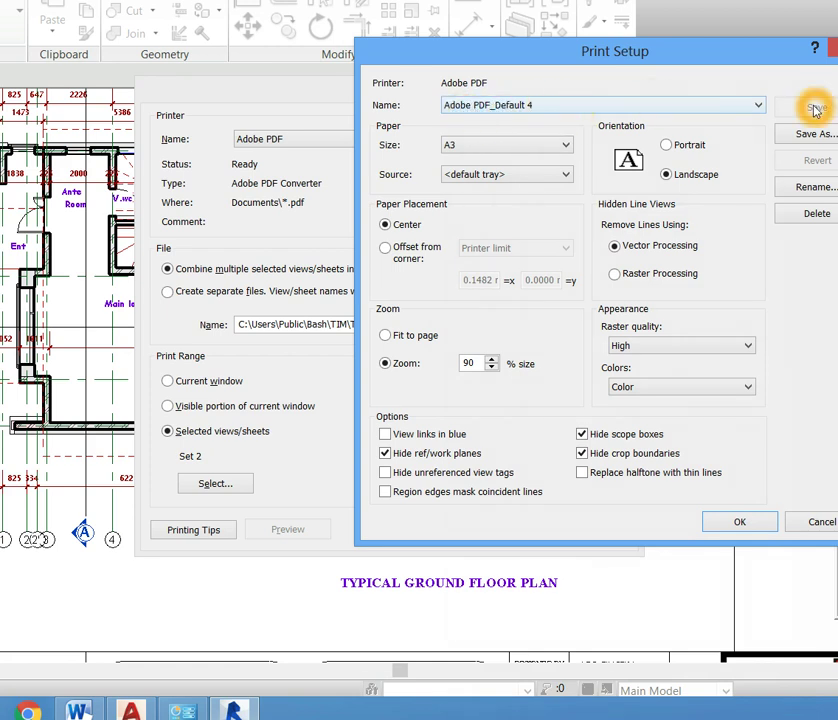
click(812, 114)
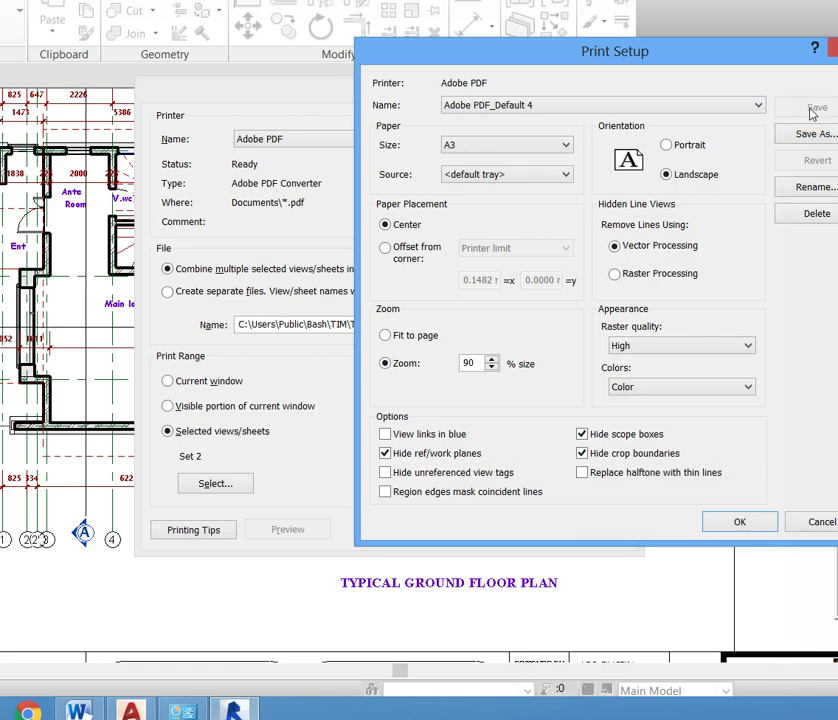
click(812, 114)
click(820, 111)
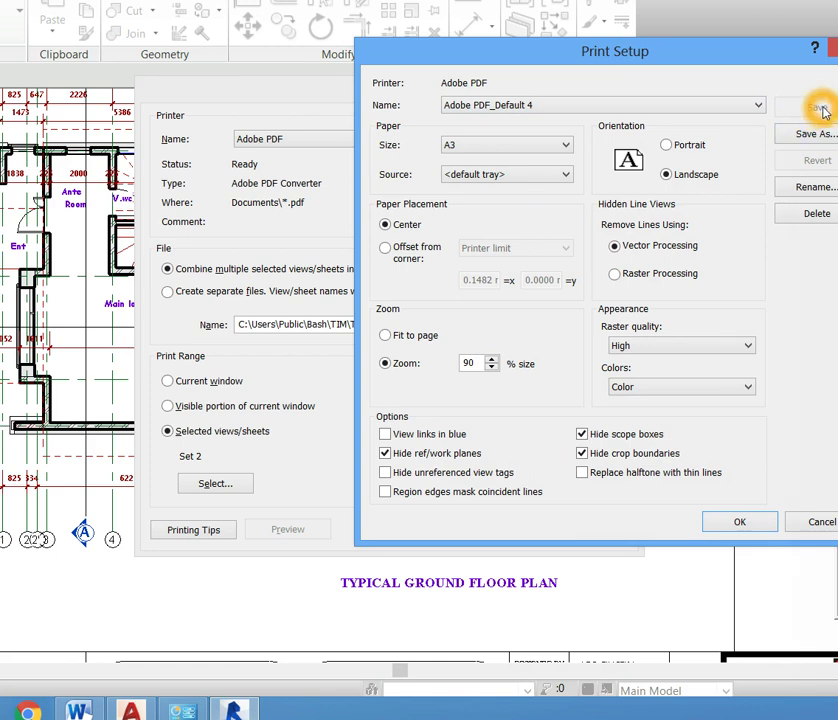
click(824, 105)
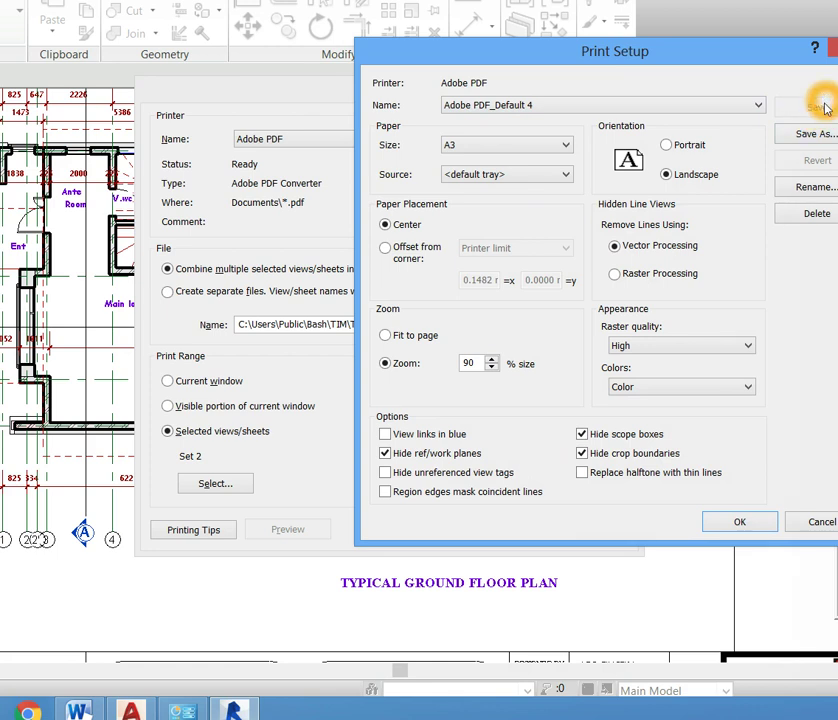
click(827, 108)
click(761, 488)
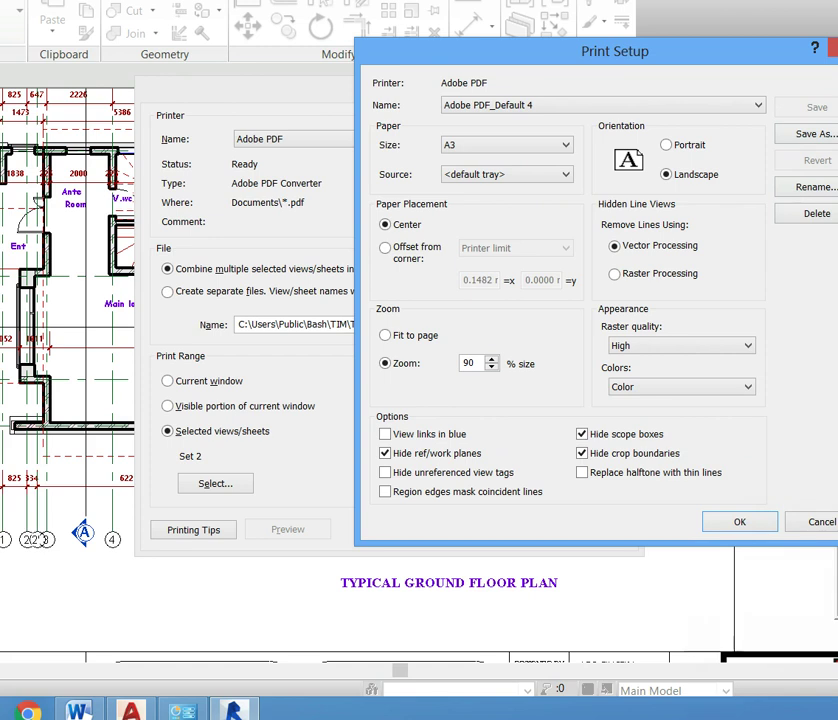
Step: Accept the print setup and uncheck every view and sheet in the selected print set, Set 2
click(570, 542)
click(744, 525)
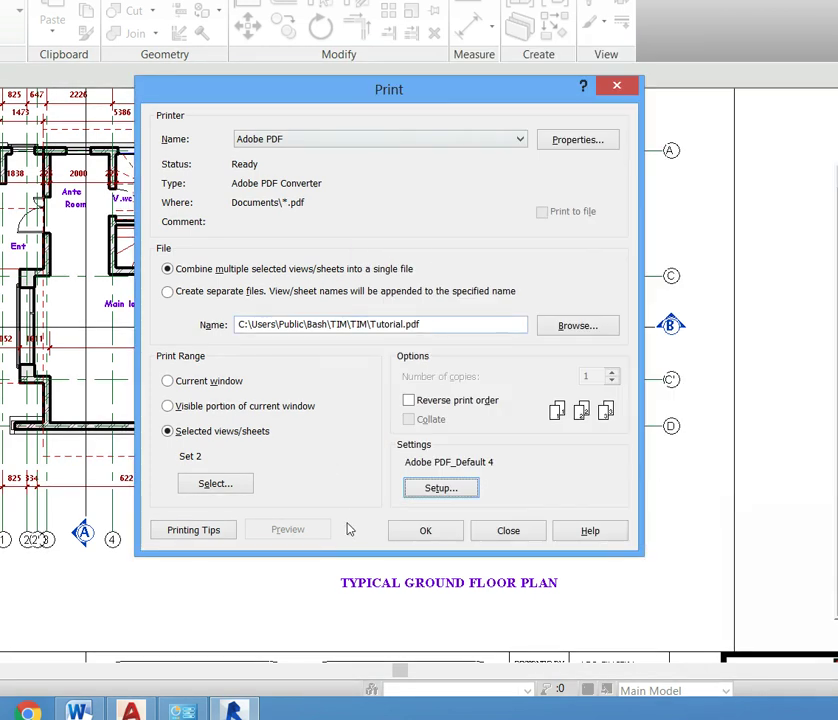
click(230, 484)
click(224, 486)
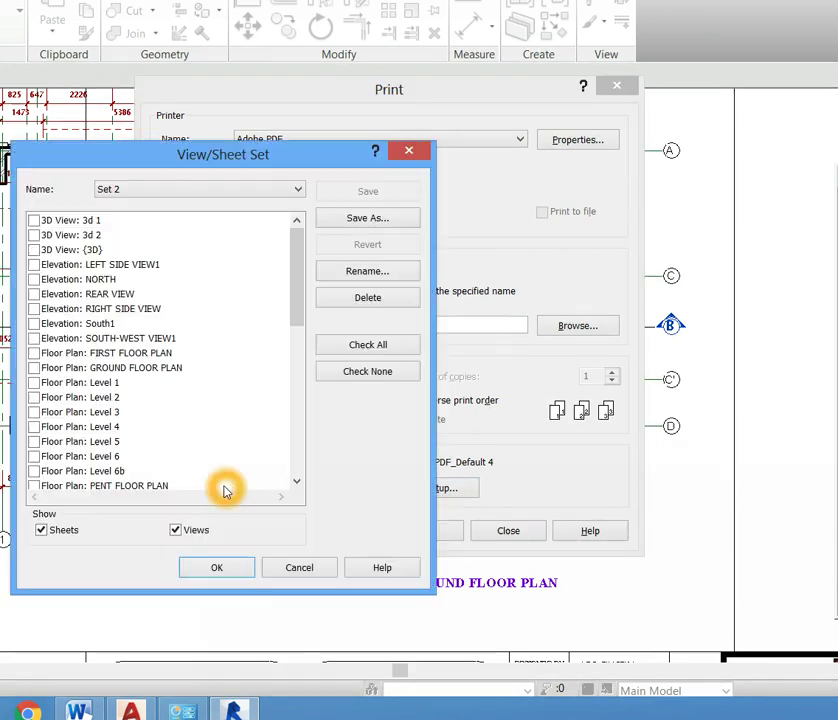
drag(296, 256, 310, 418)
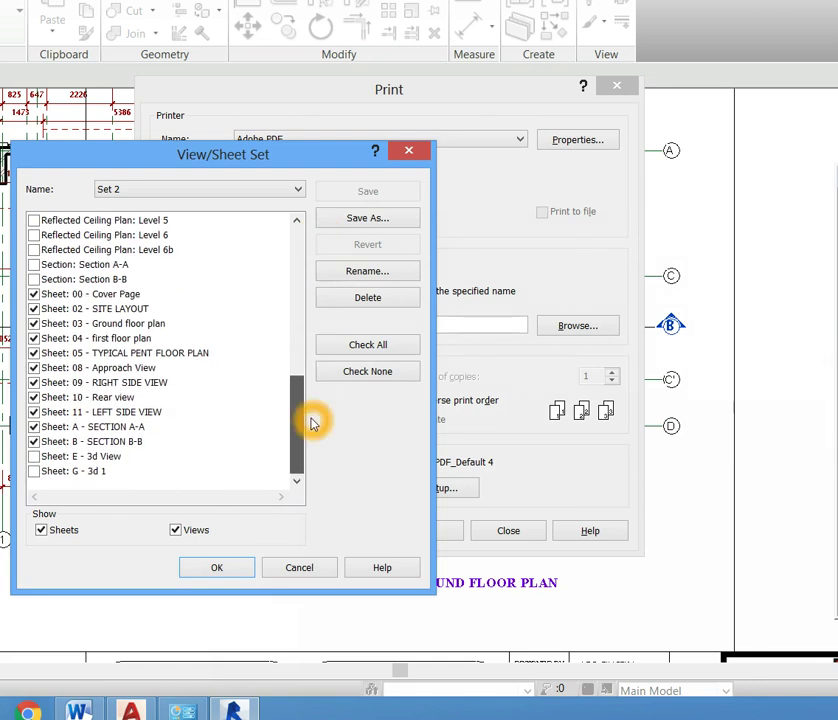
click(369, 372)
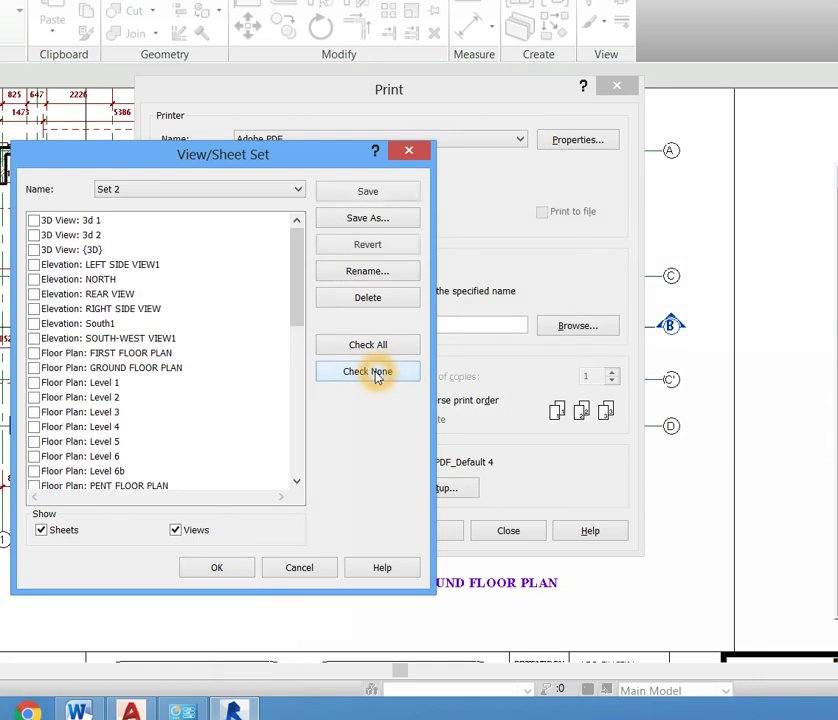
Step: Hide the views in the view/sheet set so that only sheets are listed, with none of them checked
drag(297, 243, 322, 387)
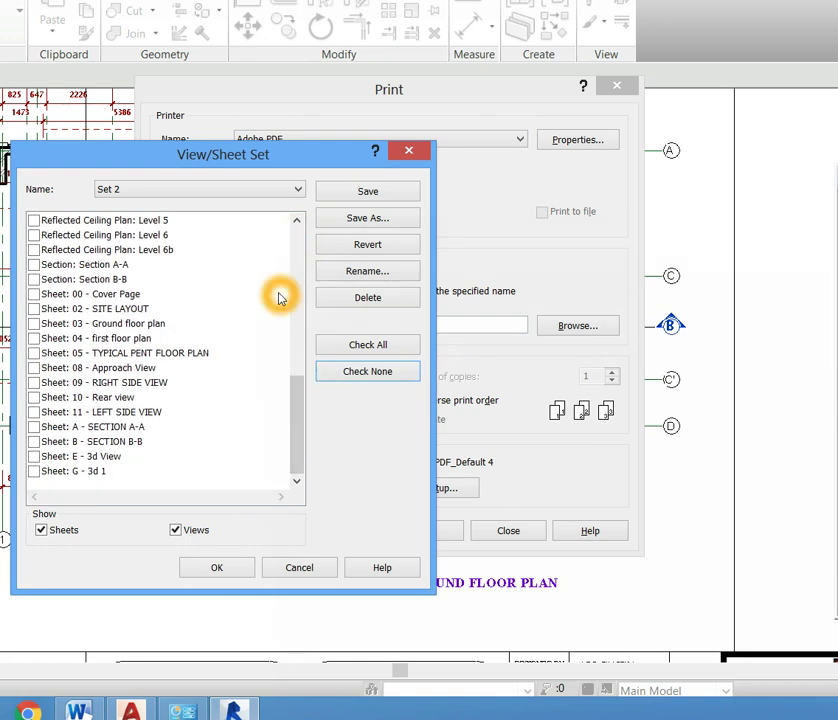
click(176, 530)
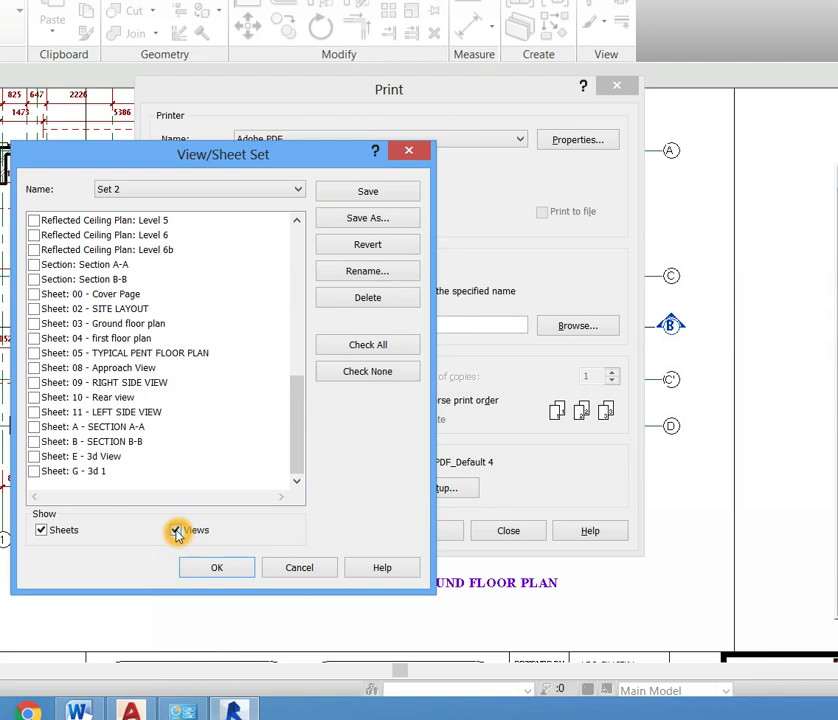
click(176, 530)
click(320, 373)
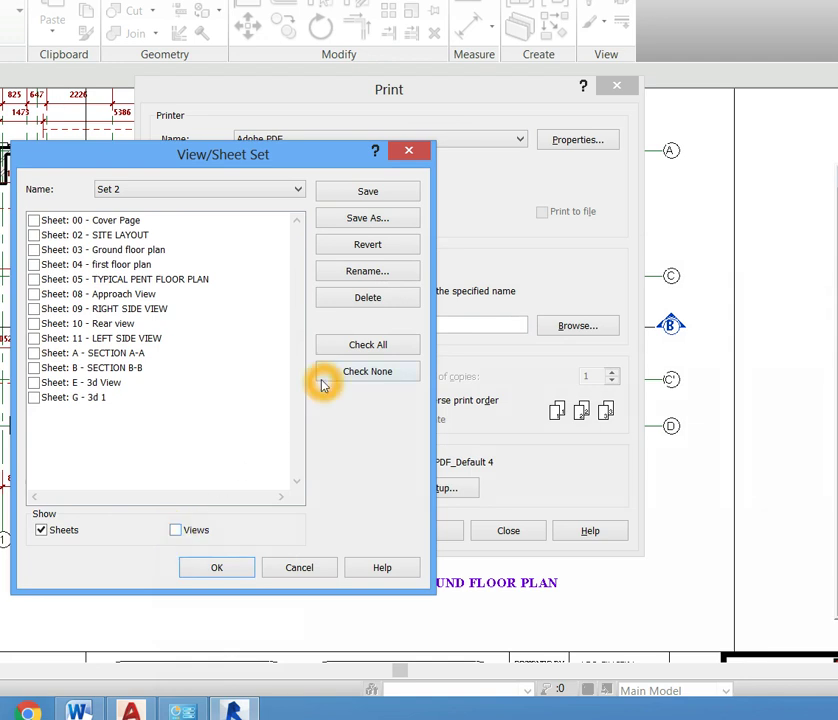
Step: Include the sheets 00 Cover Page, 02 SITE LAYOUT, 03 Ground floor plan, 04 first floor plan and 05 TYPICAL PENT FLOOR PLAN
click(33, 221)
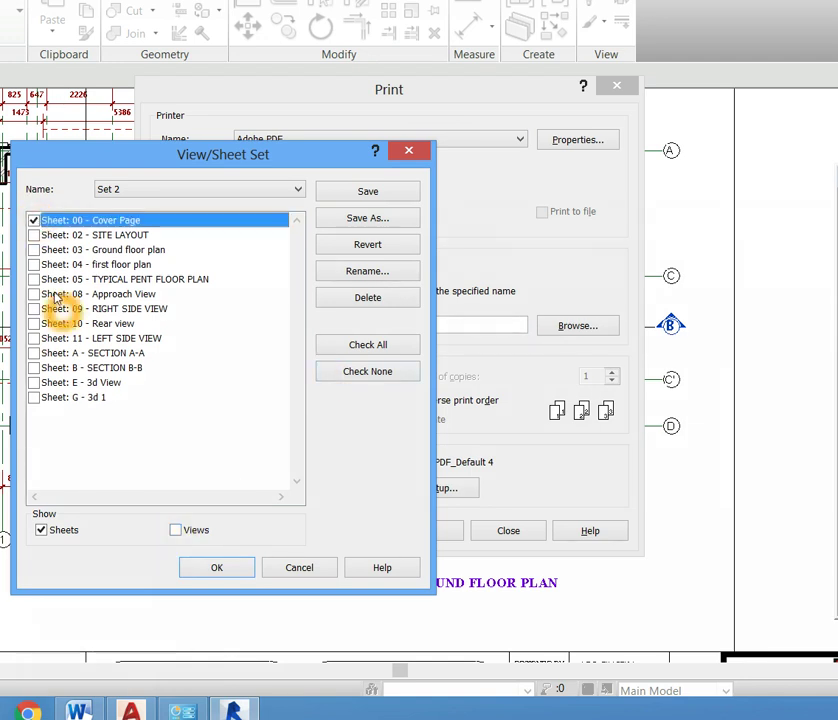
click(33, 235)
click(33, 250)
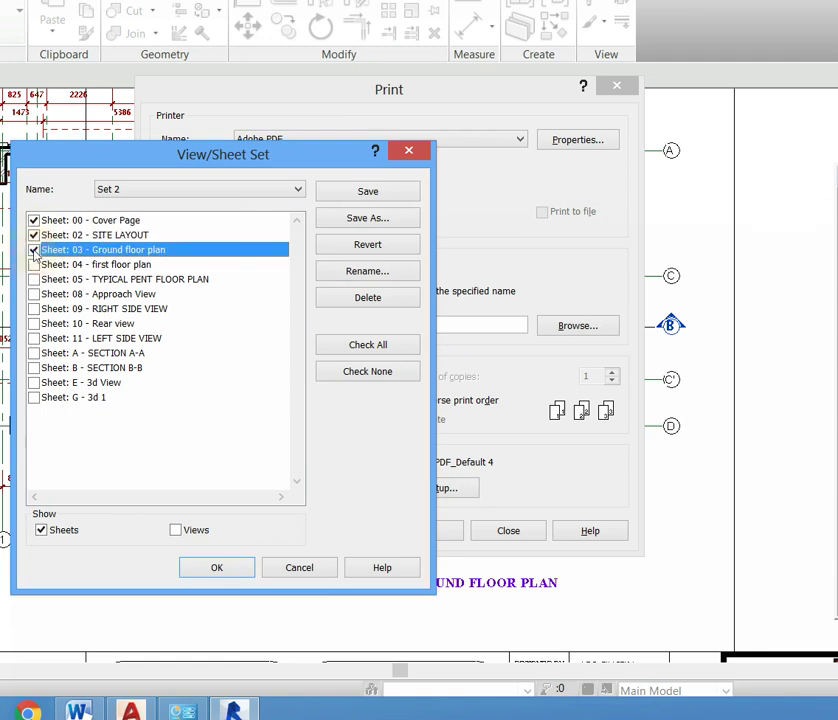
click(35, 265)
click(34, 265)
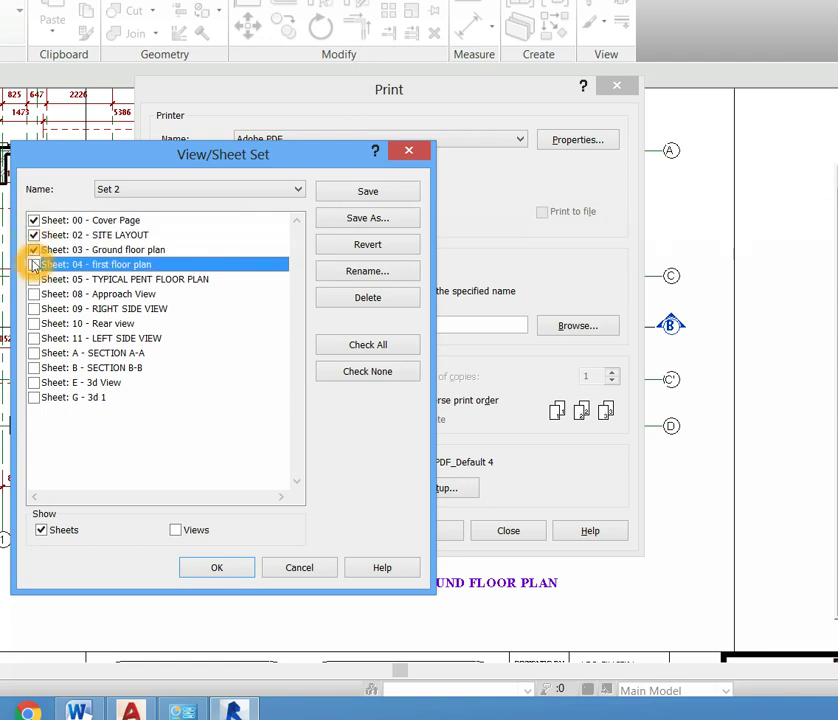
click(34, 279)
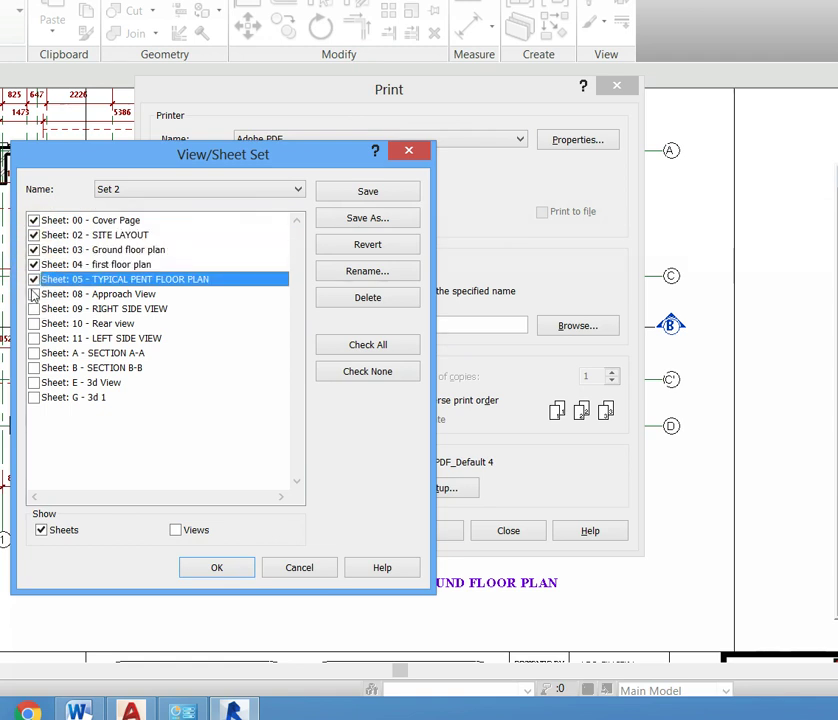
Step: Add the elevation sheets 08 Approach View, 09 RIGHT SIDE VIEW, 10 Rear view and 11 LEFT SIDE VIEW, plus sections A-A and B-B
click(34, 294)
click(34, 309)
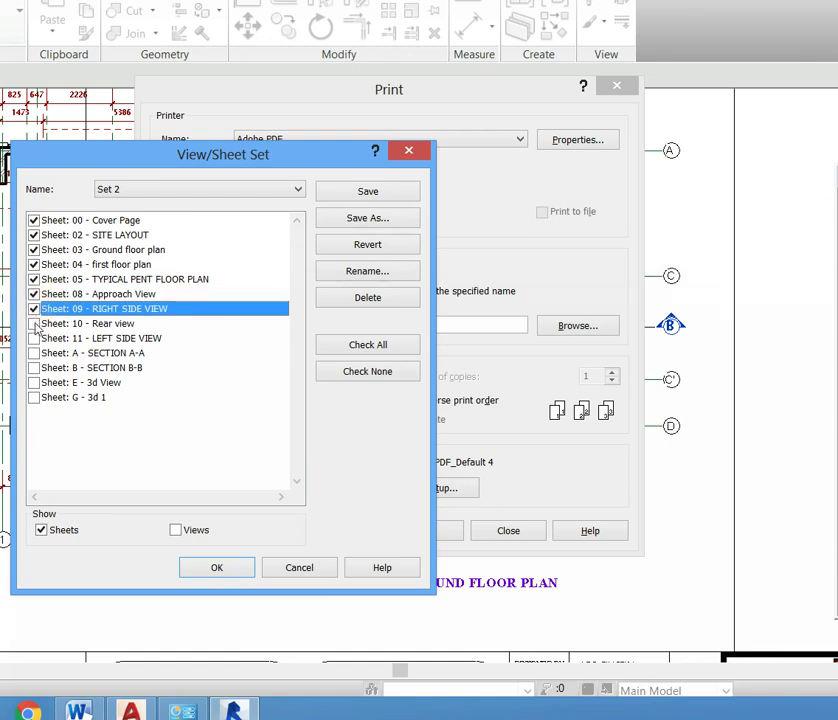
click(34, 323)
click(34, 338)
click(34, 353)
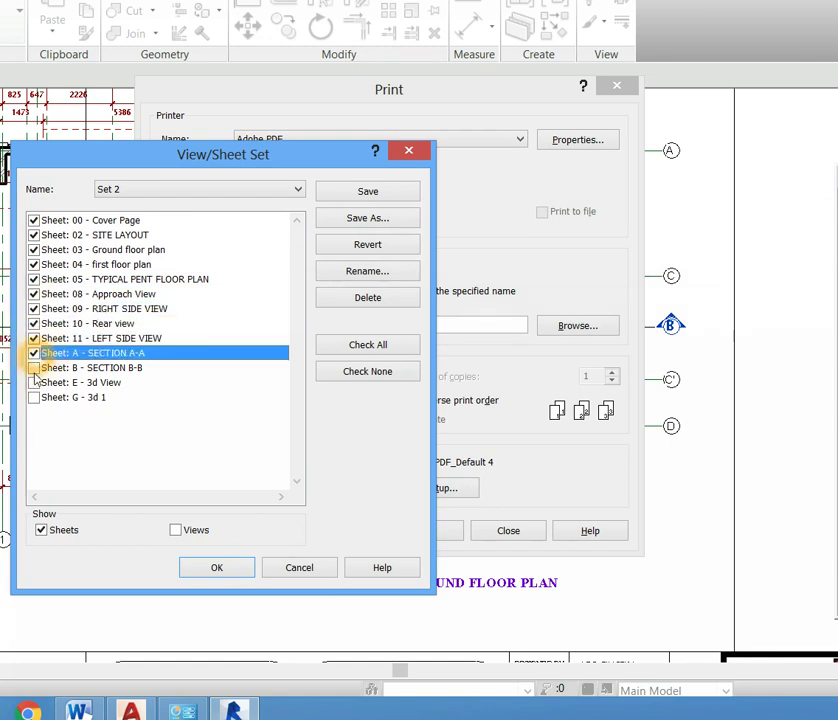
click(34, 368)
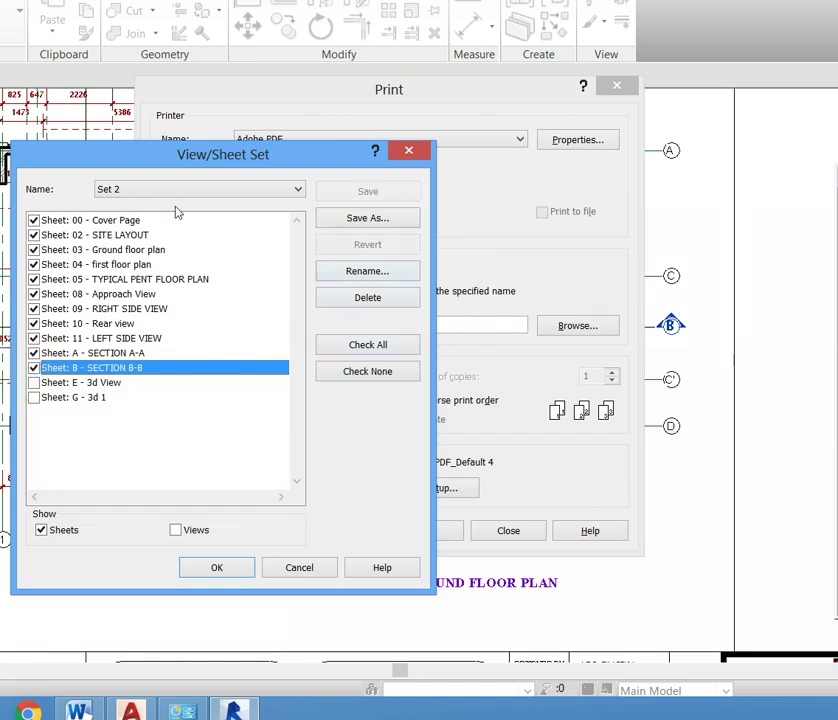
Step: Save the checked sheets as a new set named PRINTED COPY and use it as the print range
click(372, 218)
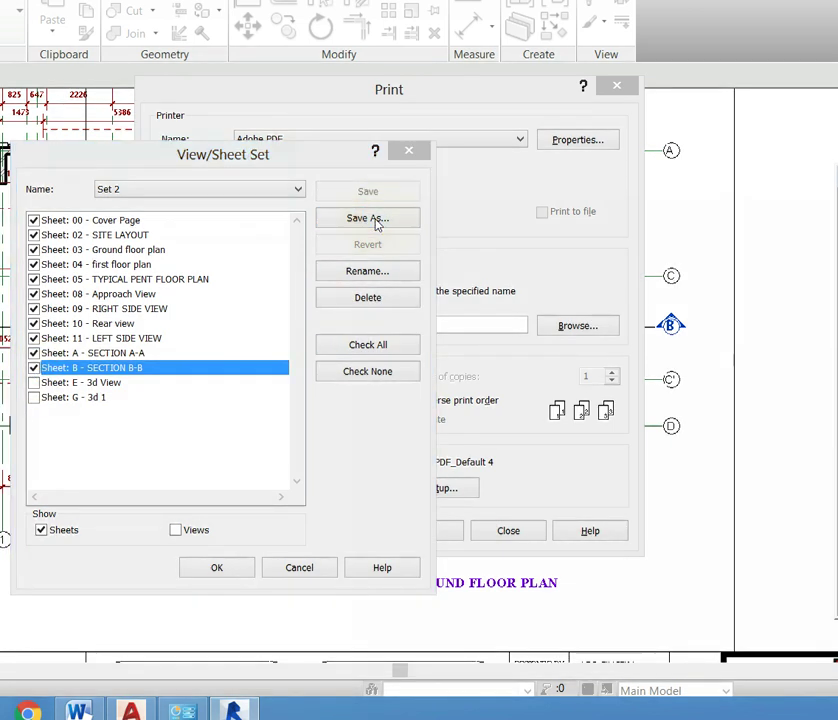
click(150, 181)
click(68, 170)
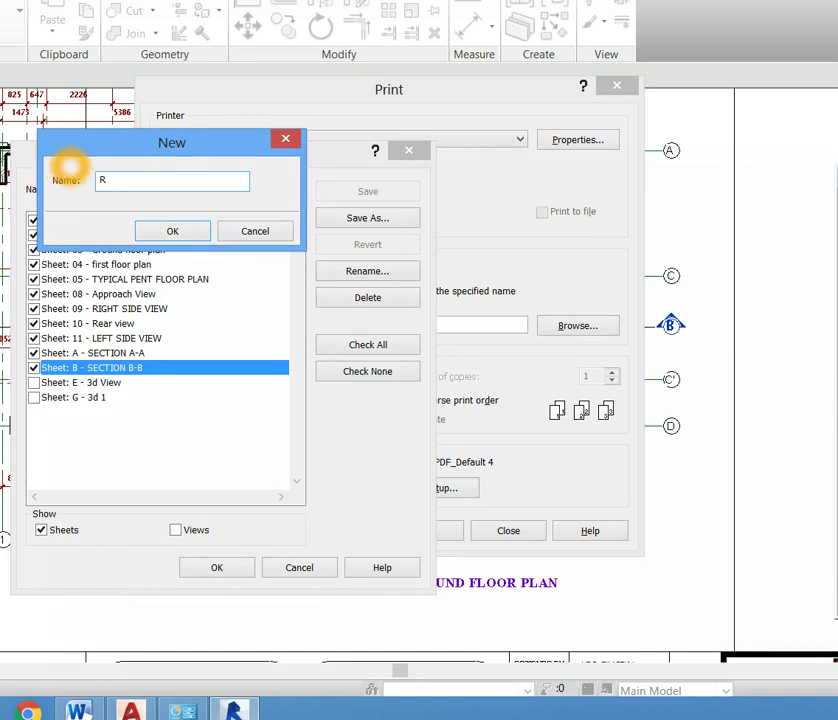
key(BackSpace)
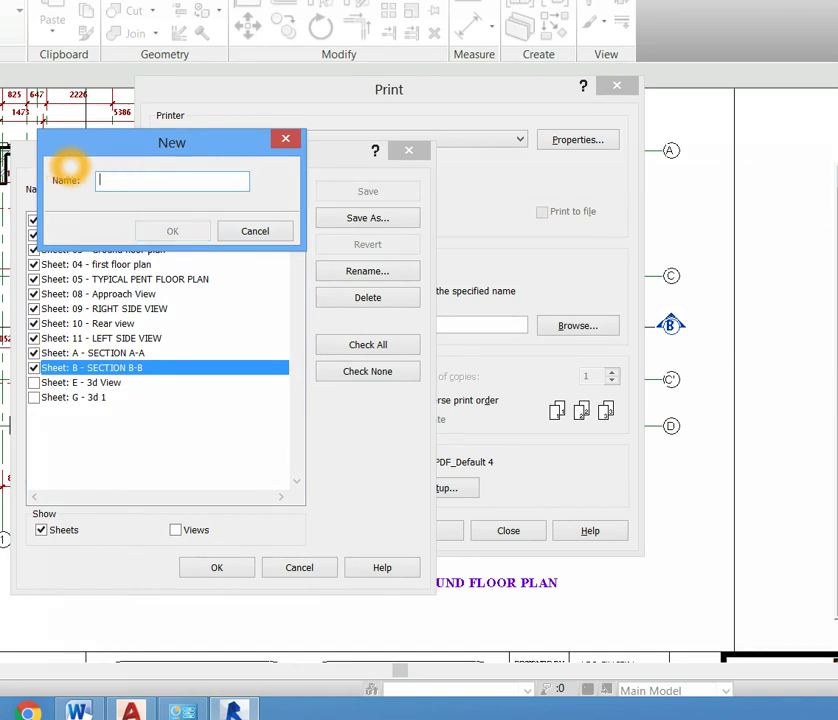
text(PRINTED COPY)
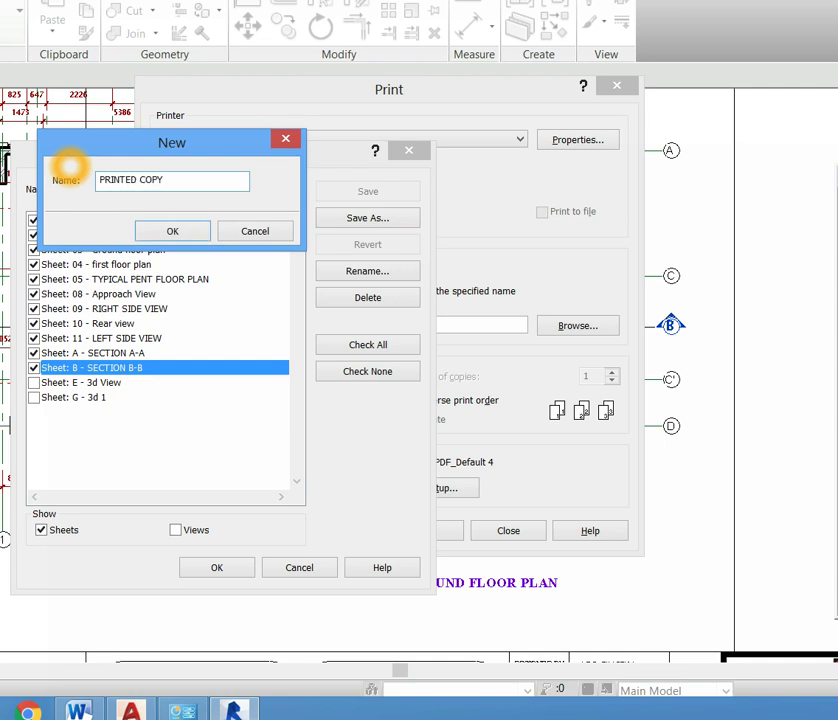
click(178, 232)
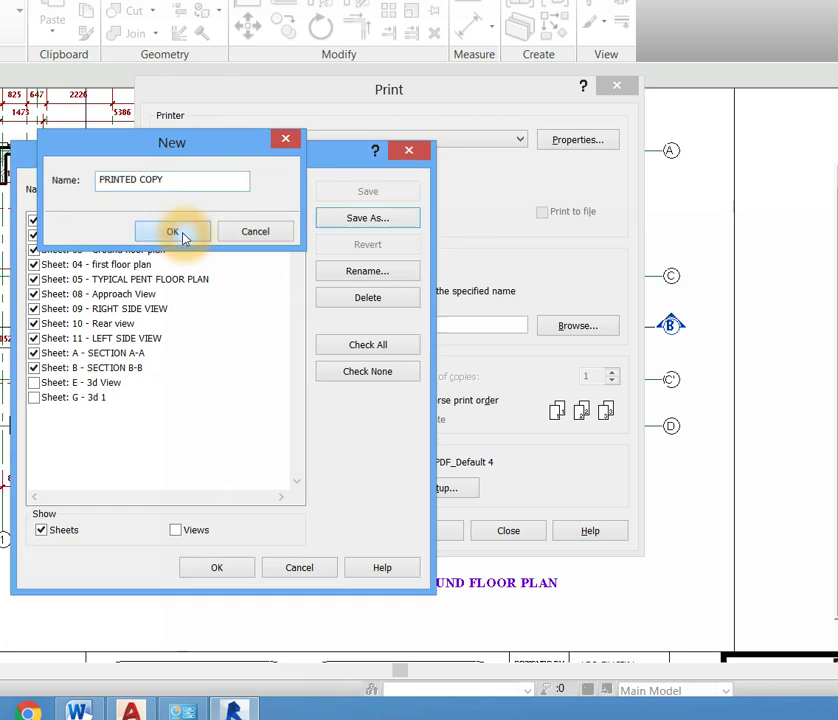
click(227, 569)
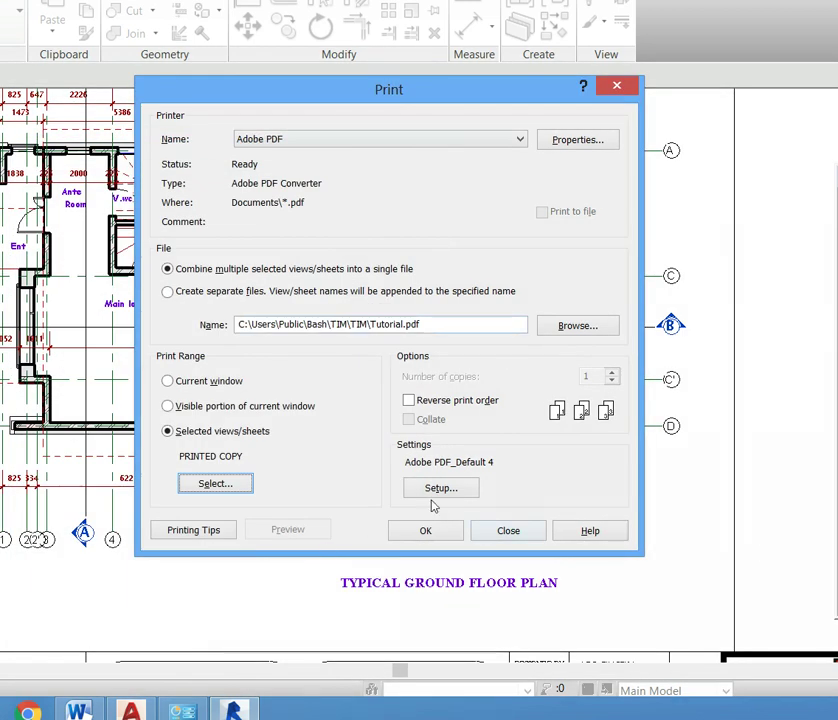
Step: Start the print and choose the TUTORIAL folder in Documents as the PDF's destination
click(443, 535)
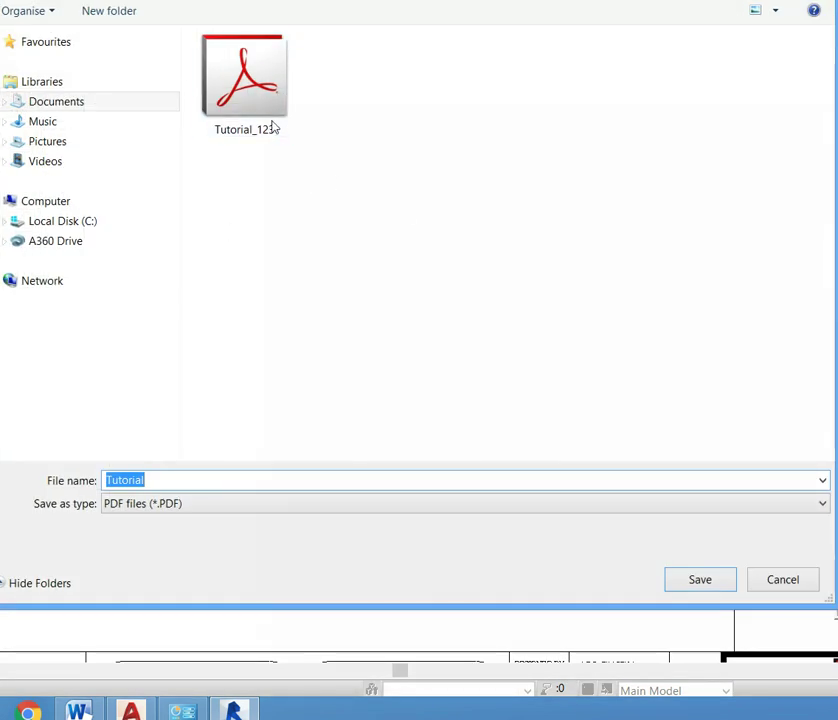
click(86, 104)
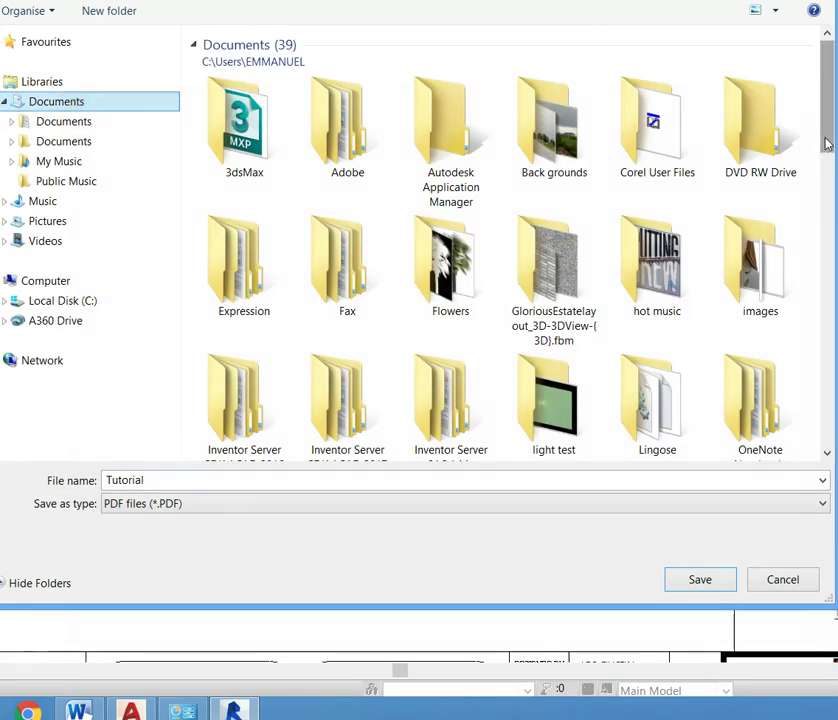
drag(827, 144, 830, 215)
scroll(830, 215, down, 1)
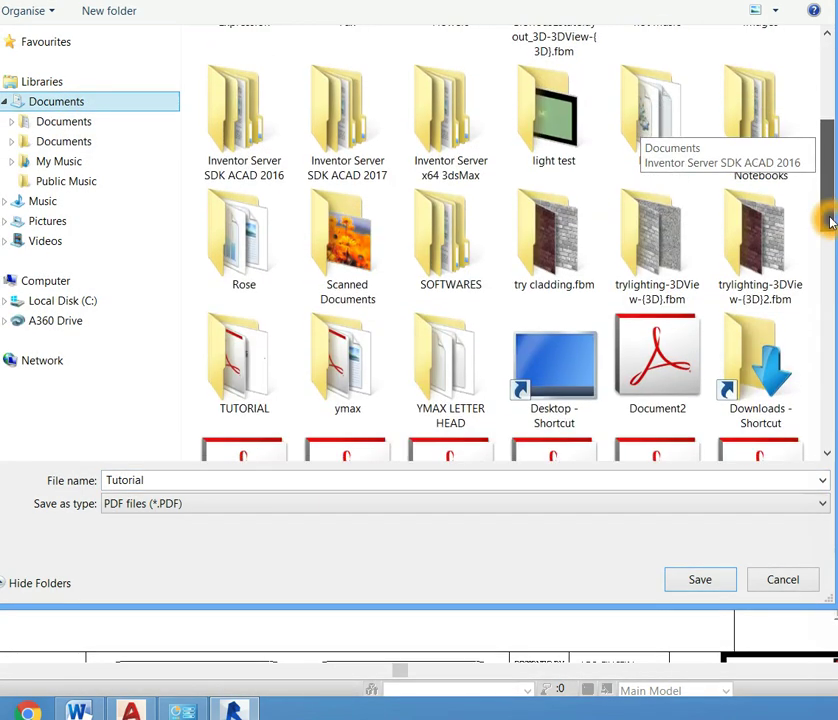
double_click(244, 386)
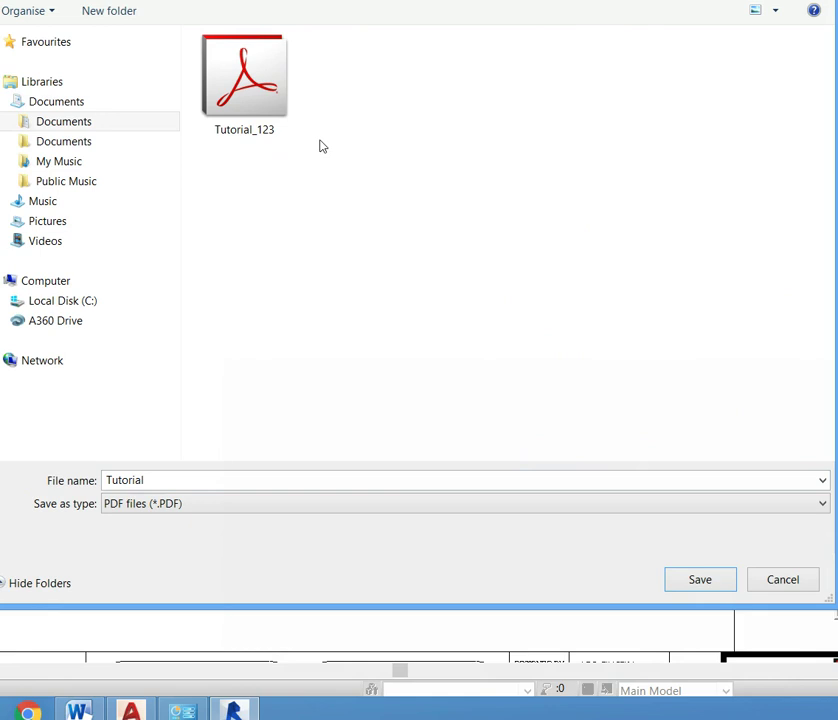
Step: Name the PDF file Tutorial 124 and save it
double_click(226, 477)
click(236, 480)
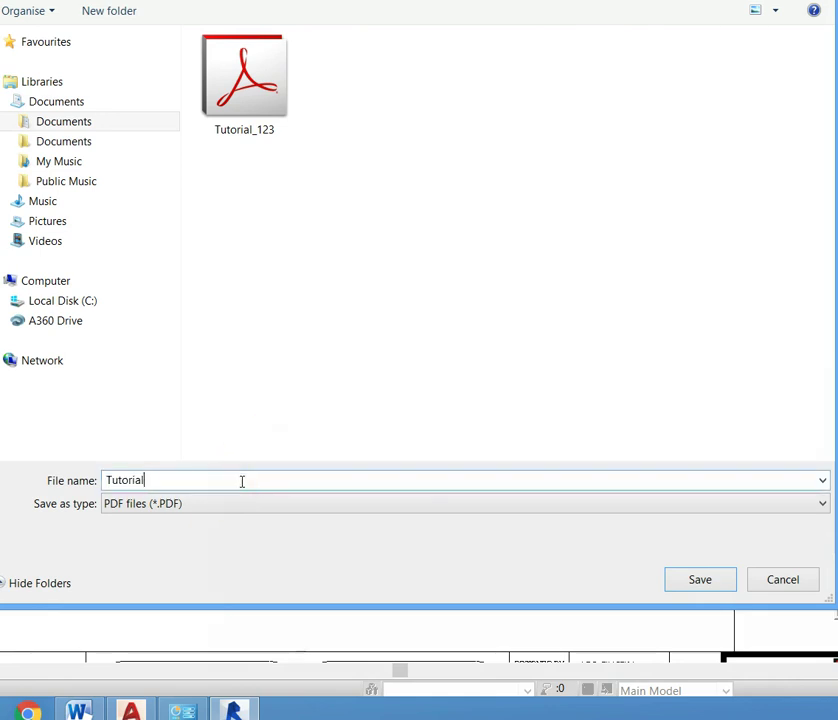
click(242, 481)
click(701, 582)
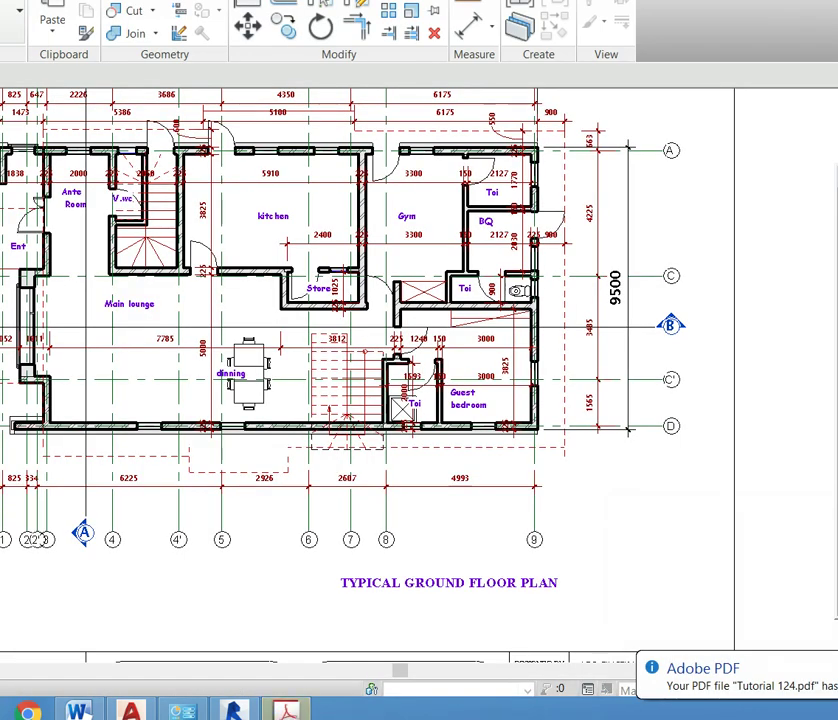
Step: Switch to the finished PDF in Adobe Acrobat and examine its cover page, site plan, floor plans, elevations and sections
click(288, 711)
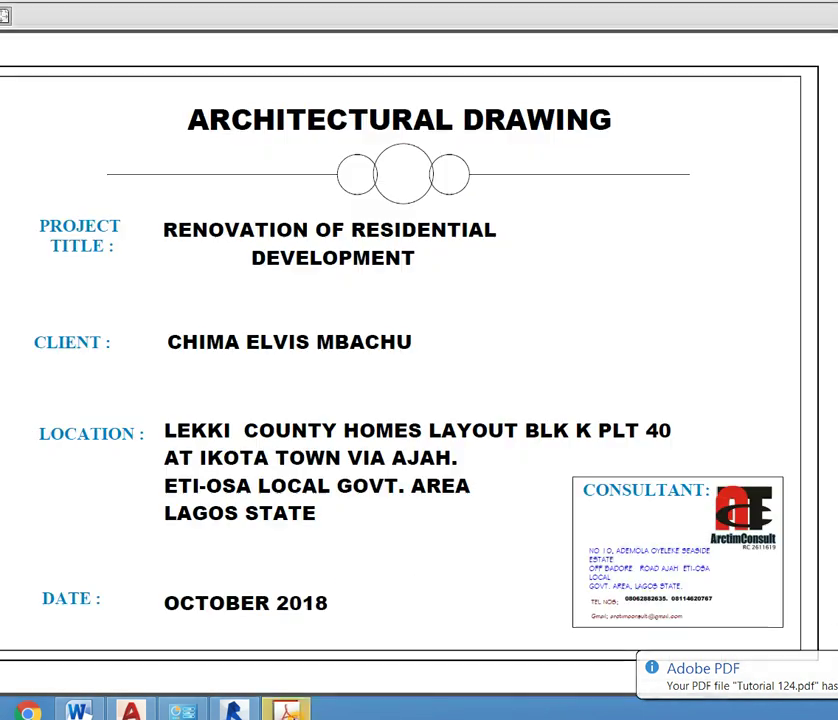
scroll(453, 420, down, 2)
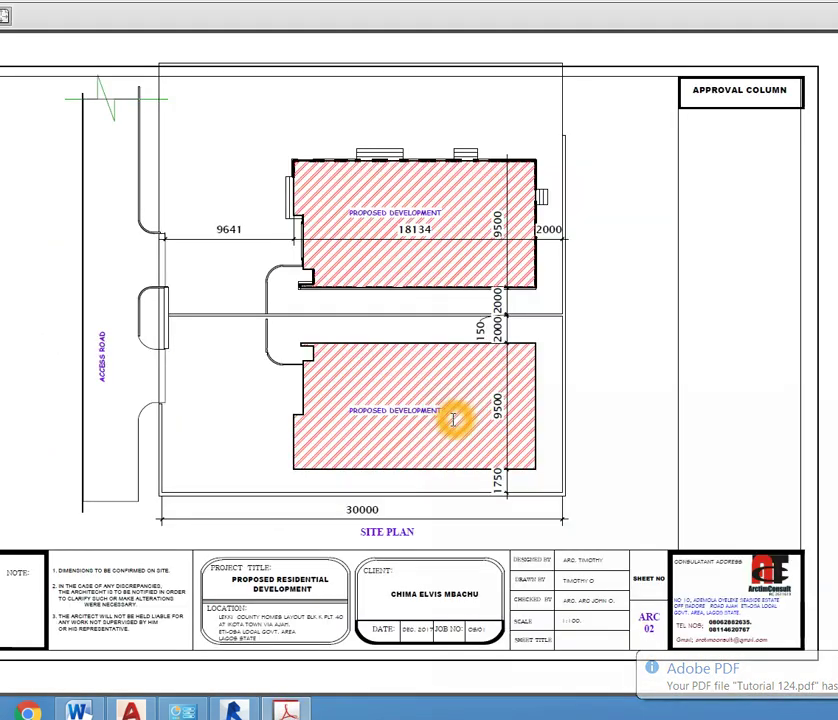
scroll(454, 432, down, 2)
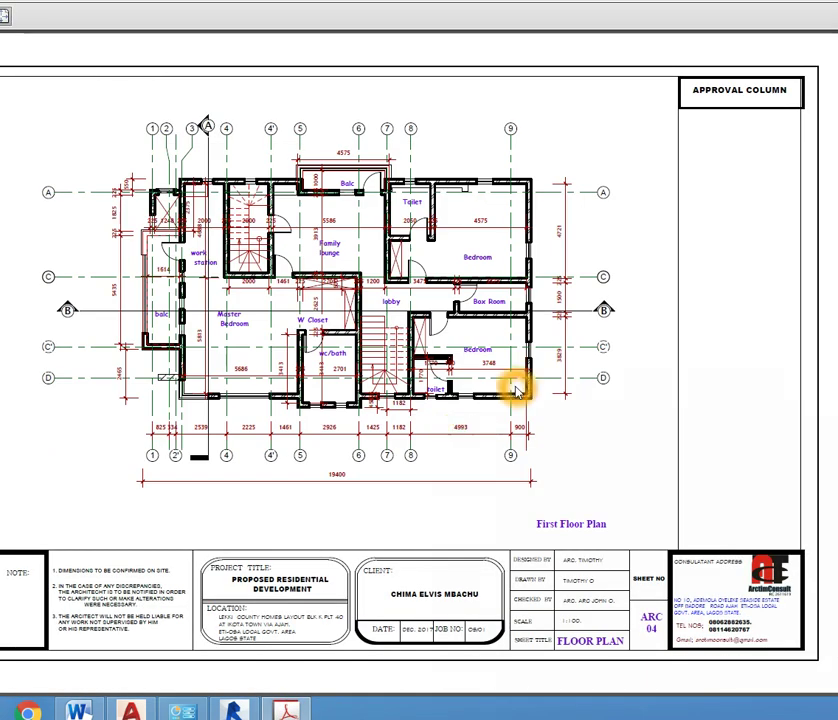
scroll(513, 390, down, 4)
scroll(513, 392, down, 4)
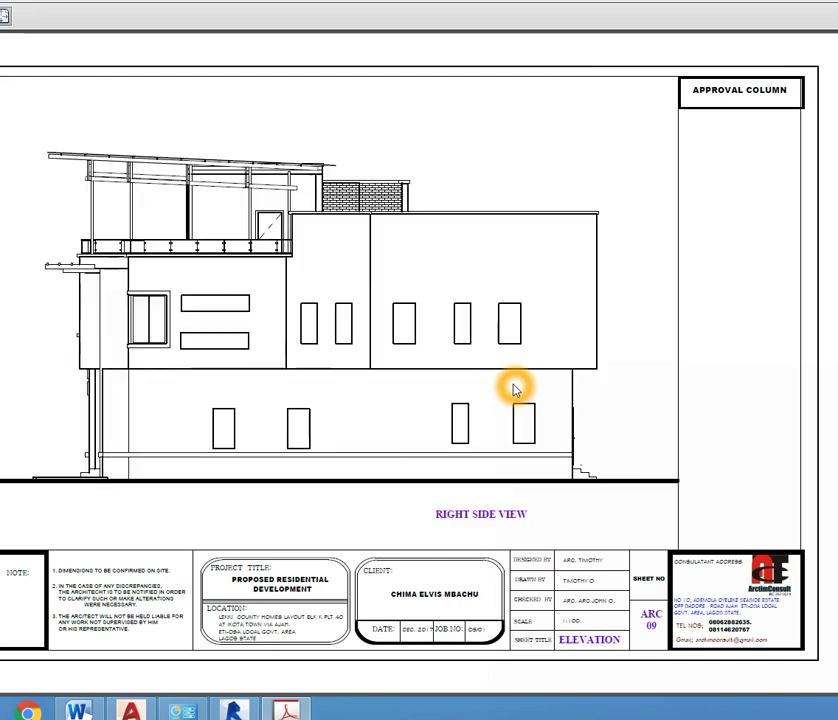
scroll(513, 394, down, 3)
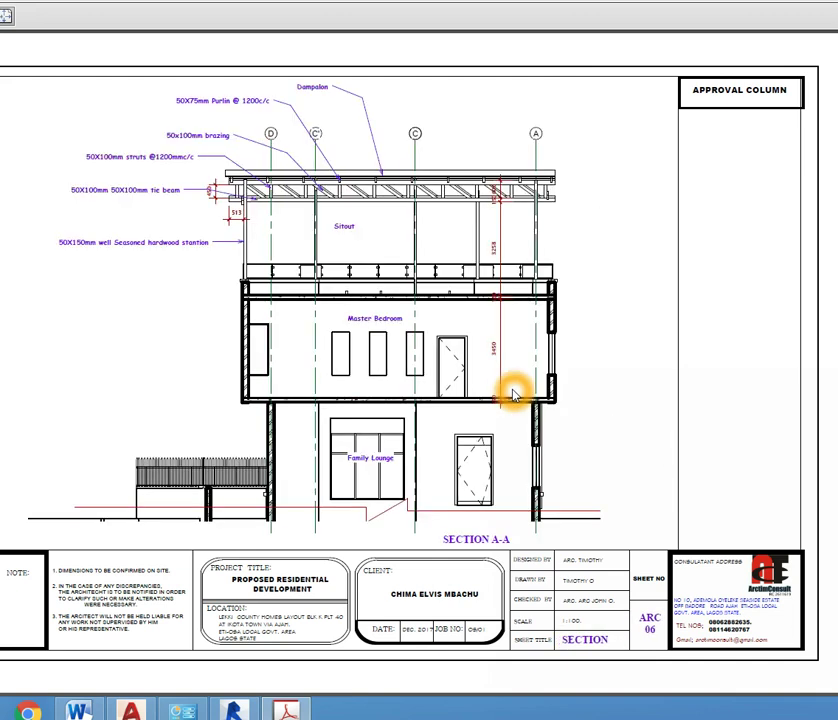
scroll(513, 394, down, 1)
scroll(512, 391, up, 1)
scroll(516, 370, up, 1)
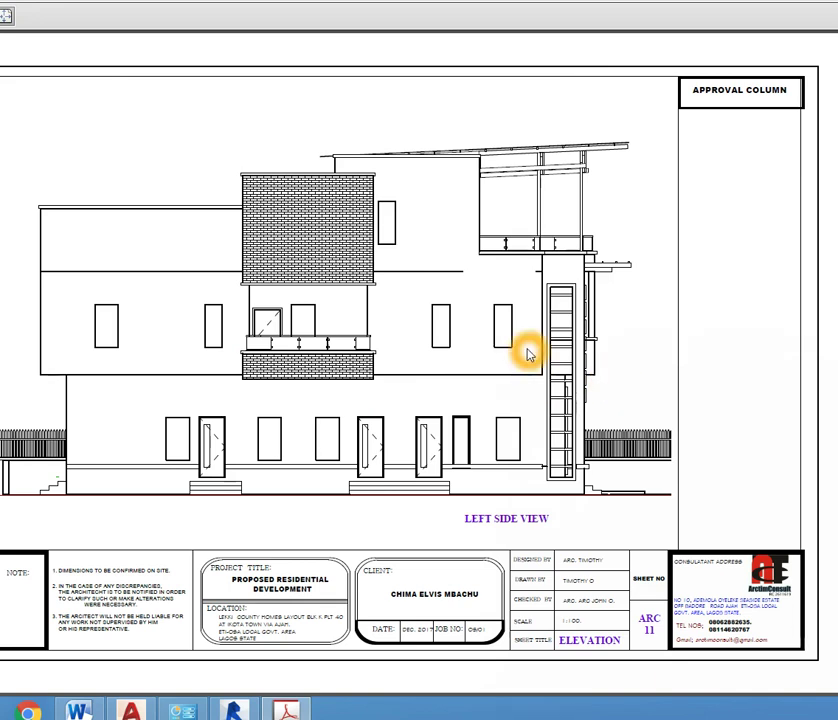
scroll(524, 354, up, 1)
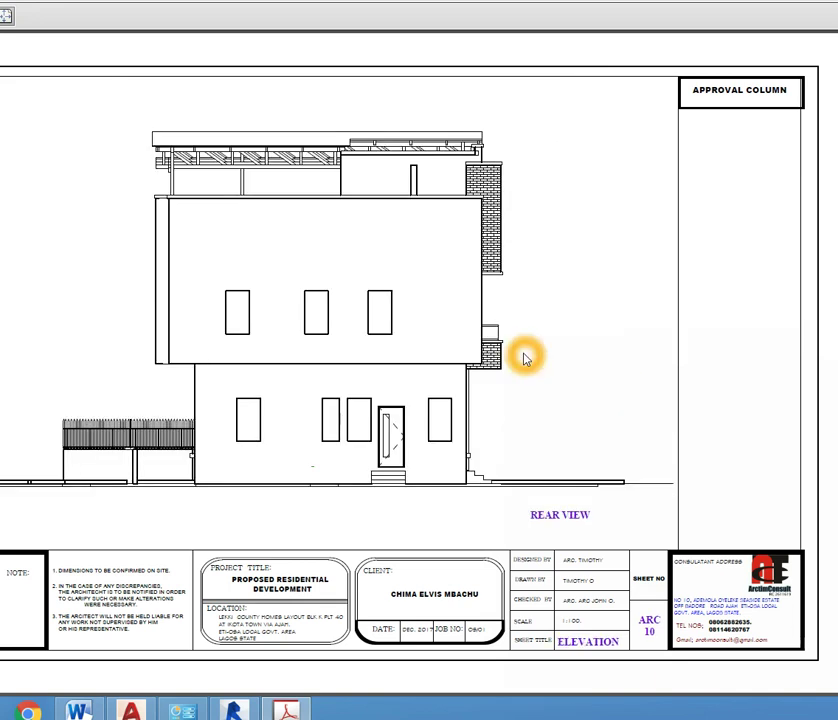